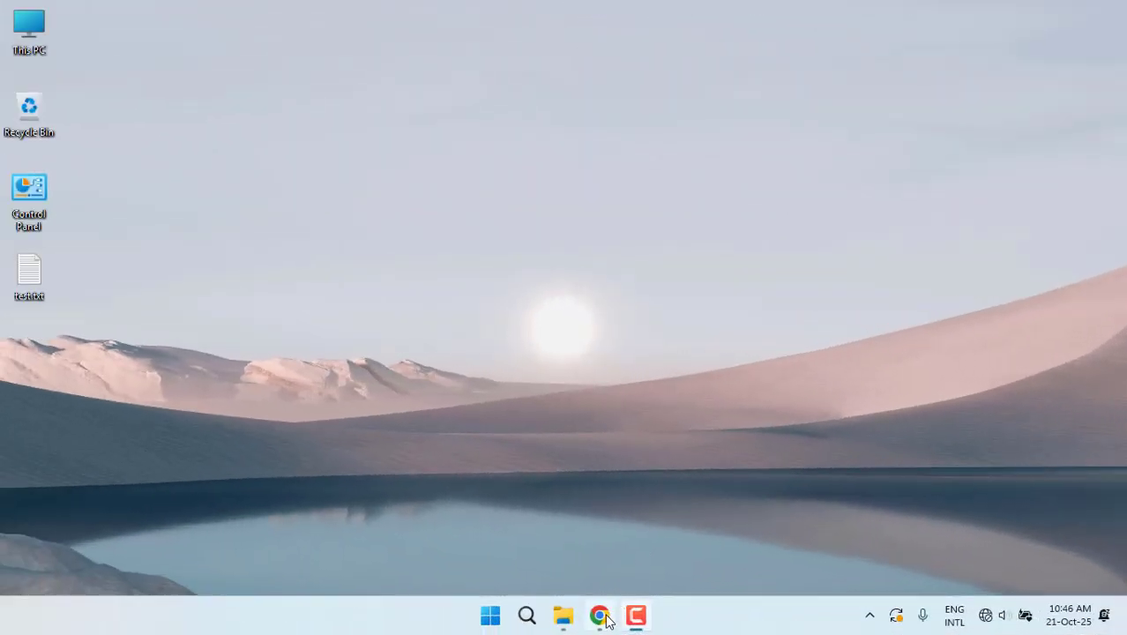
Launch Chrome and load the router admin page at 192.168.0.1
left_click(603, 617)
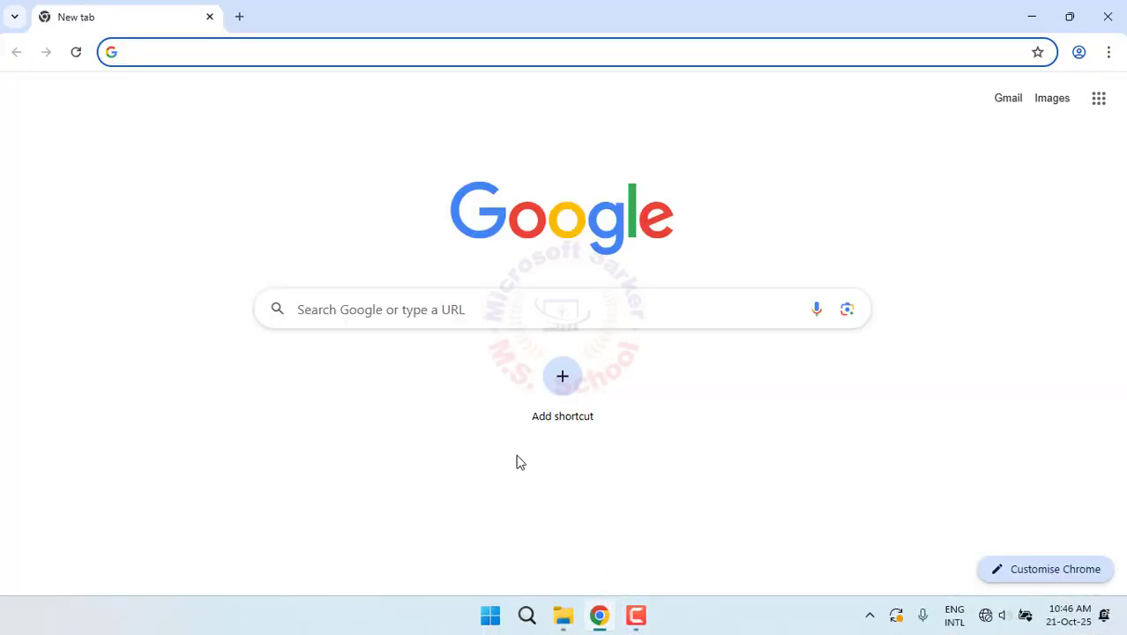
type("192.168.0.")
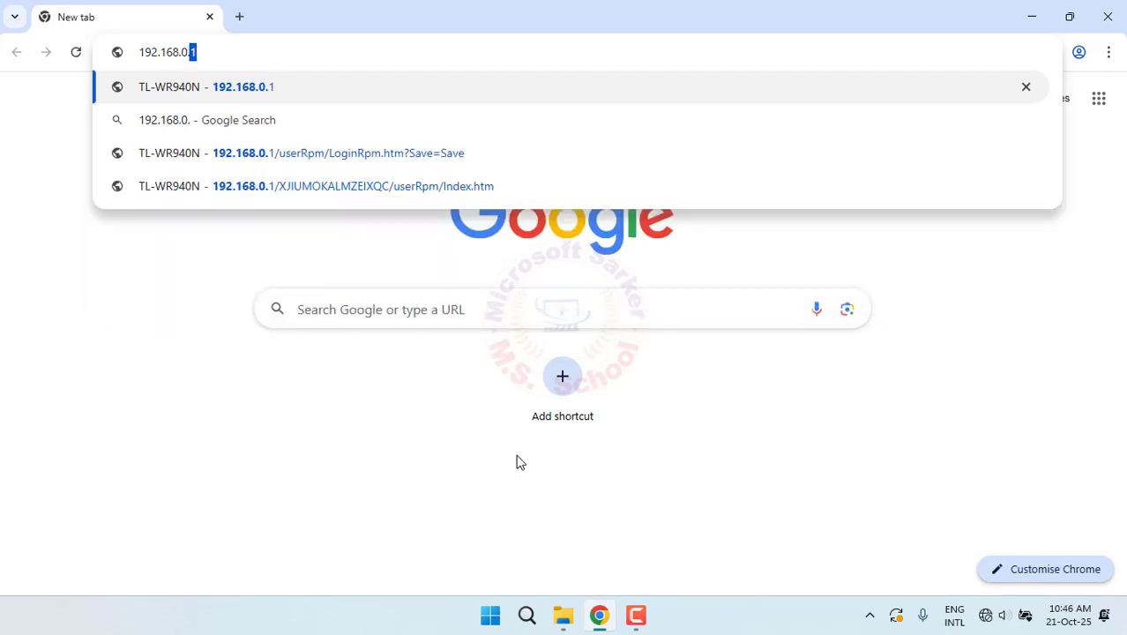
type("1")
key("Return")
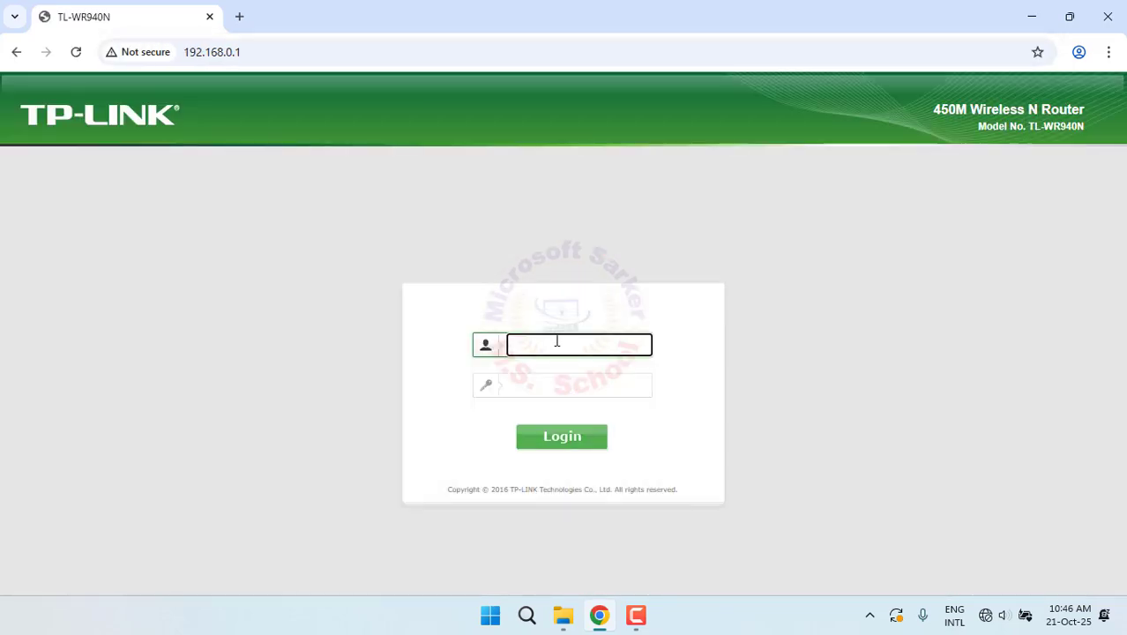
Log in with the router's username and password to reach Quick Setup
key("Tab")
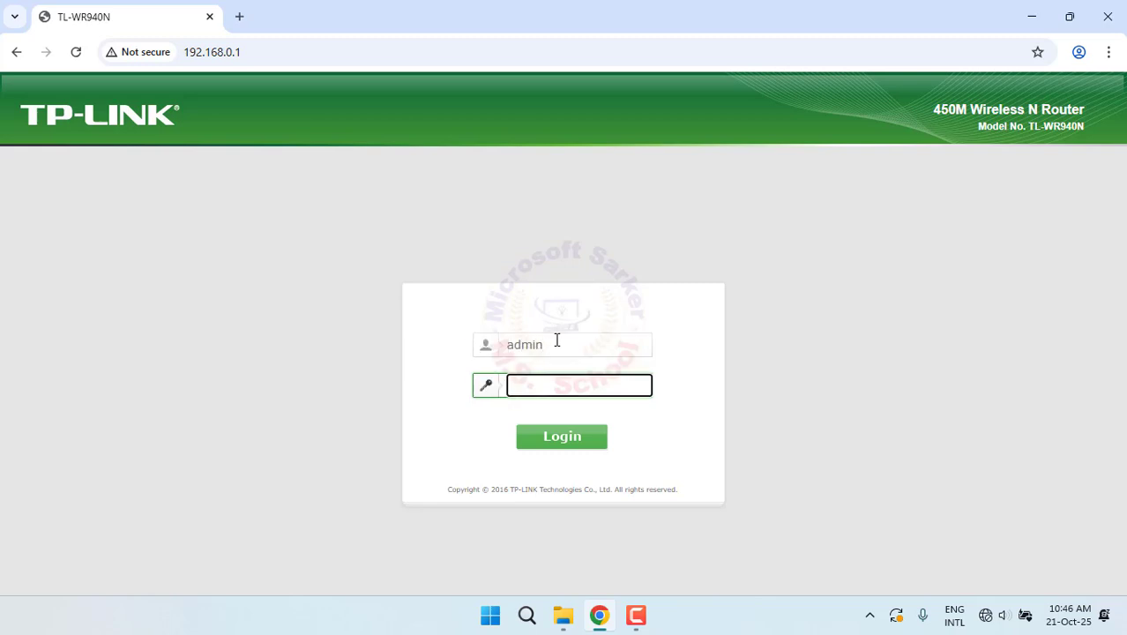
key("Return")
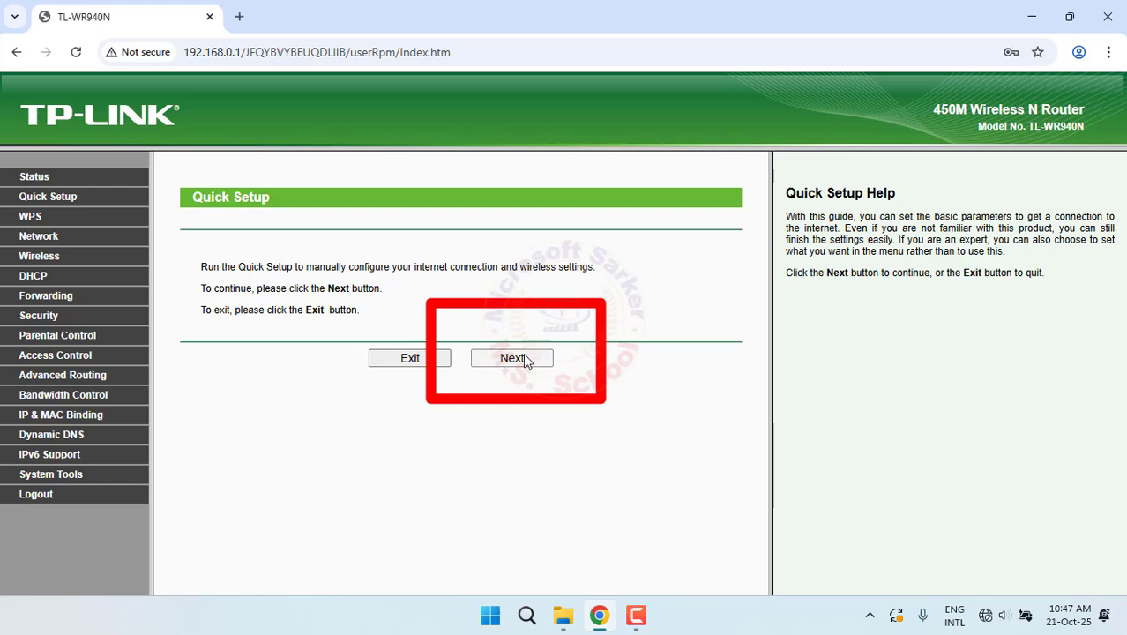
Start the Quick Setup wizard and choose Static IP as the WAN connection type
left_click(512, 357)
left_click(210, 340)
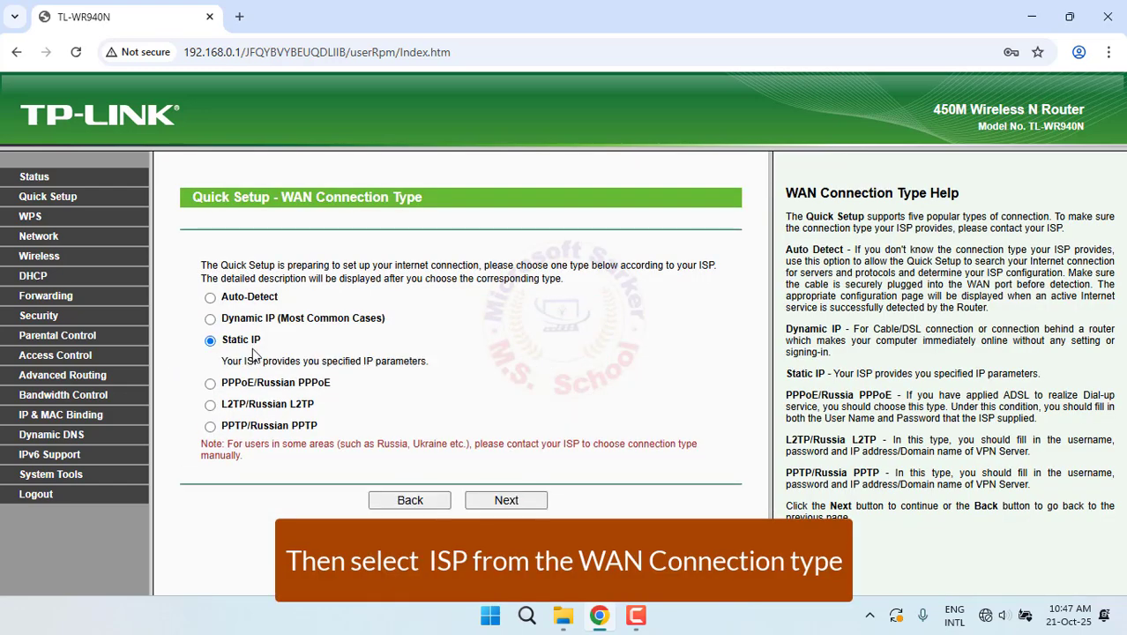
left_click(506, 499)
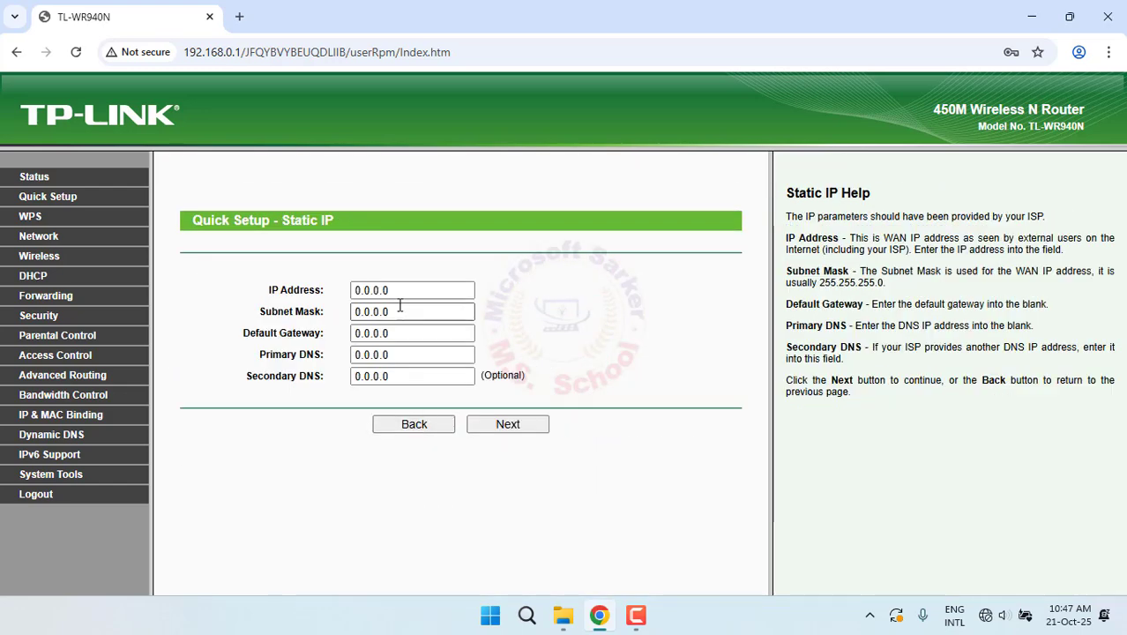
Enter IP 192.168.1.221, mask 255.255.255.0, gateway 192.168.1.1 and DNS 8.8.8.8
left_click_drag(467, 290, 283, 291)
type("192.168.1.221")
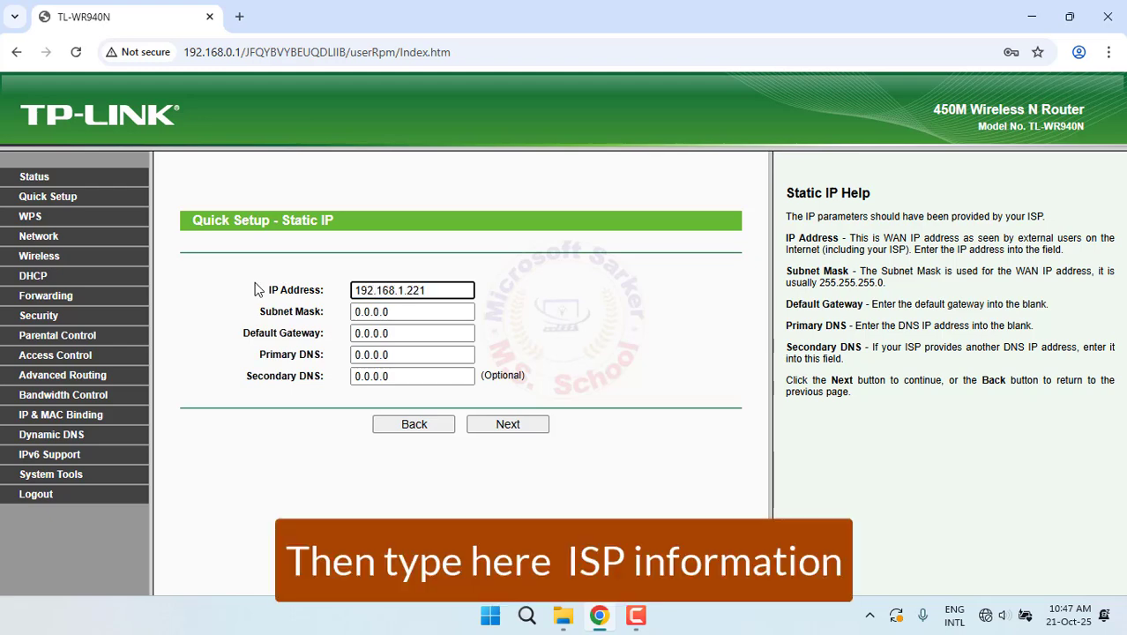
key("Tab")
type("255.255.255.0")
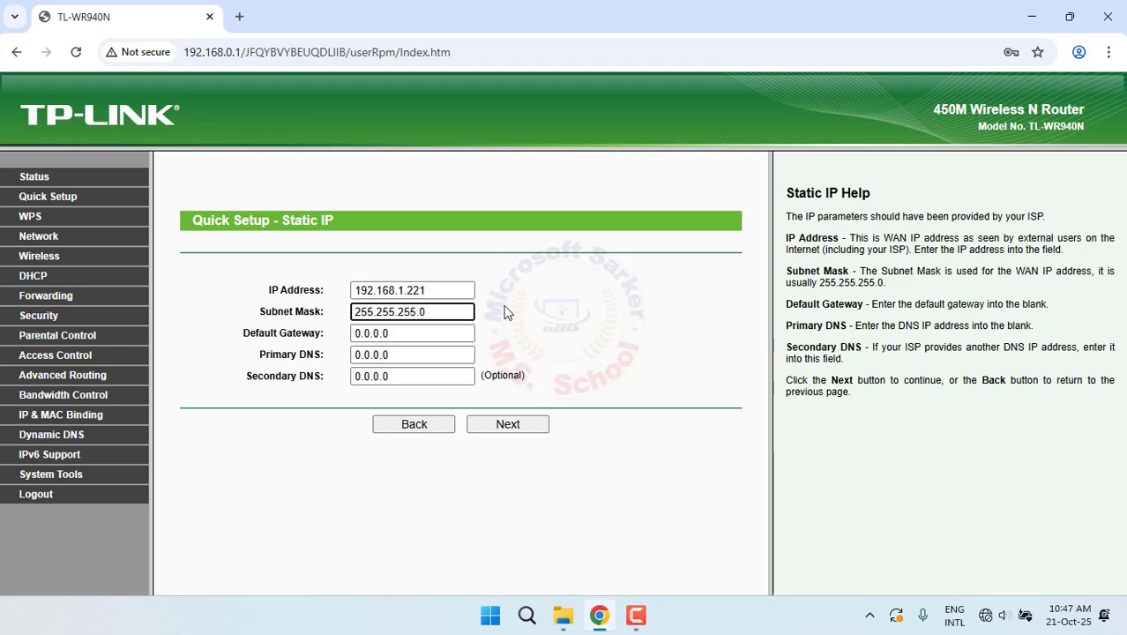
key("Tab")
type("19")
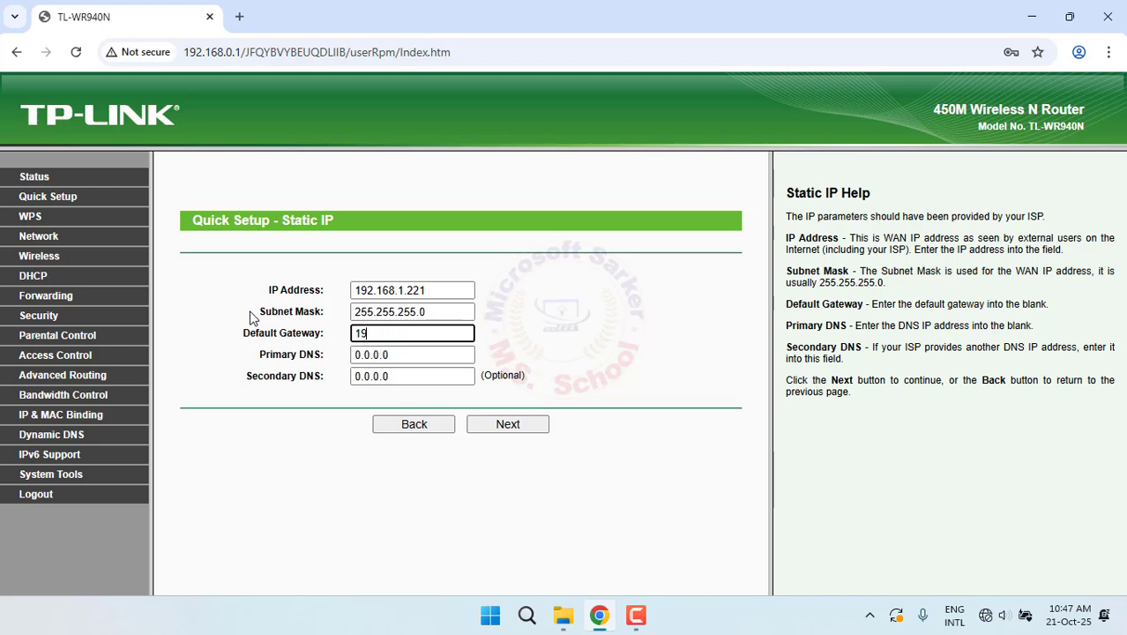
type("2.168.1.1")
key("Tab")
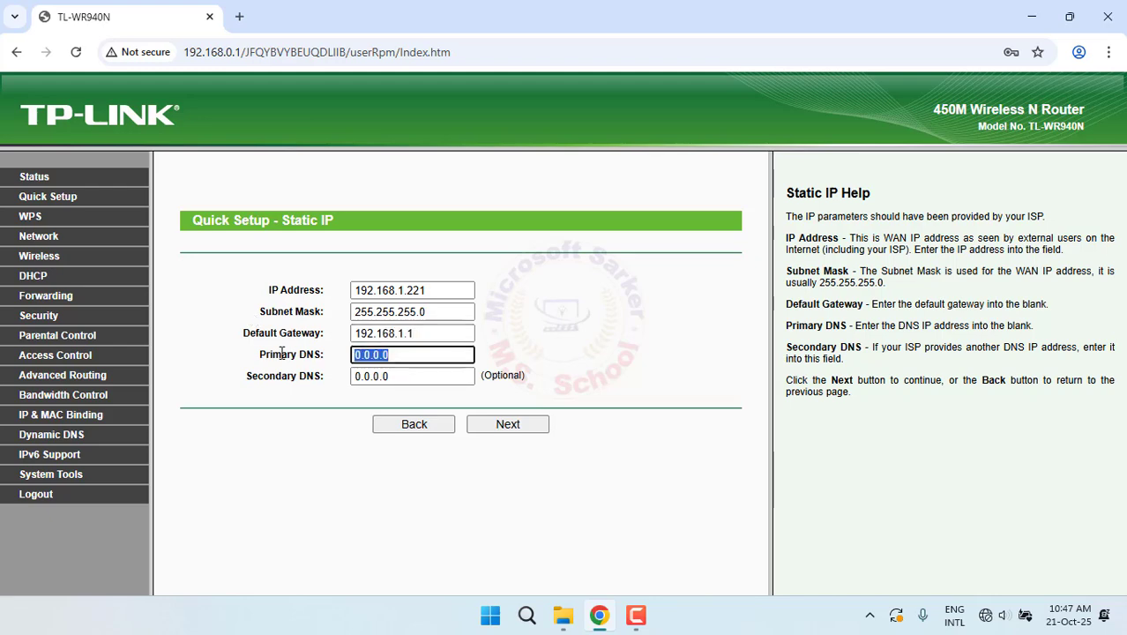
type("8.8.8.8")
left_click(505, 428)
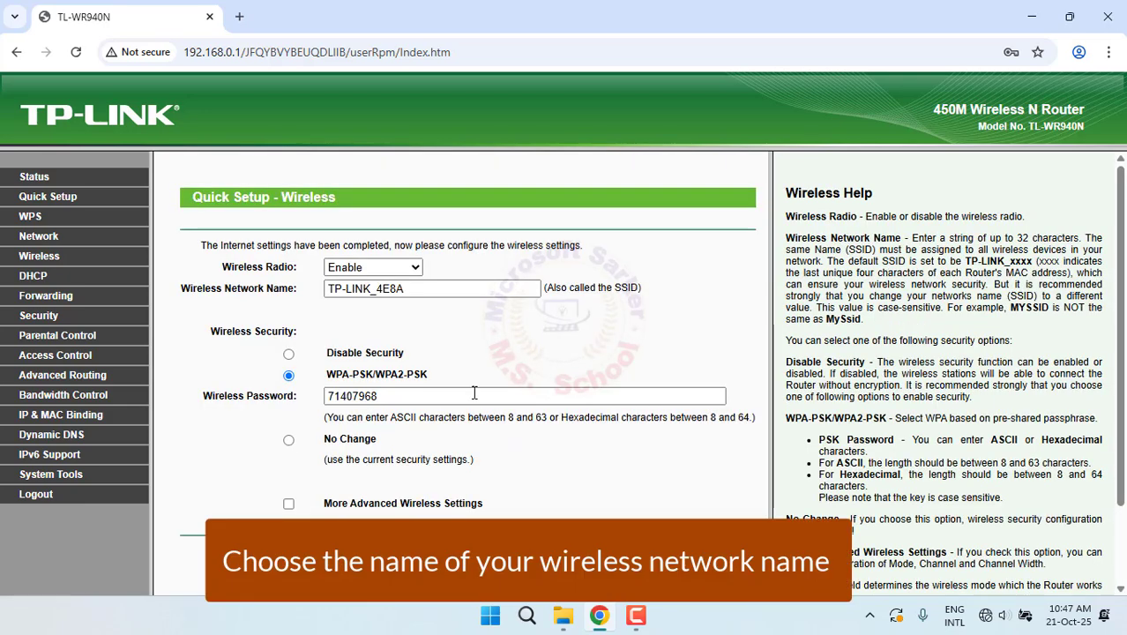
Rename the wireless network to 'IT Router' and replace its Wi-Fi password
left_click_drag(424, 288, 256, 283)
type("IT")
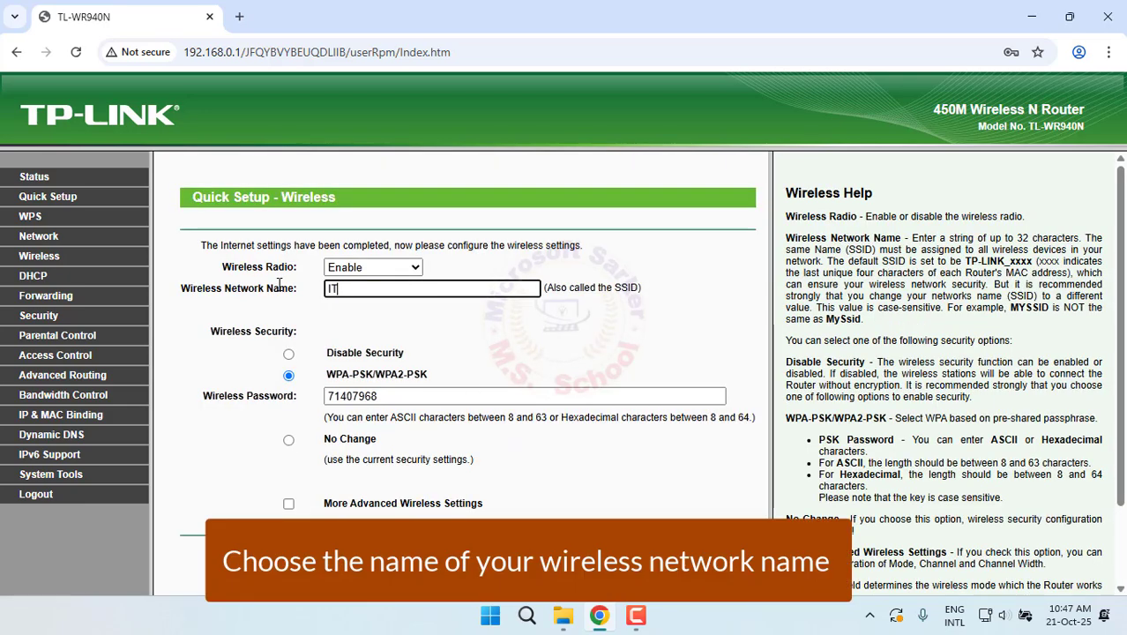
type(" Router")
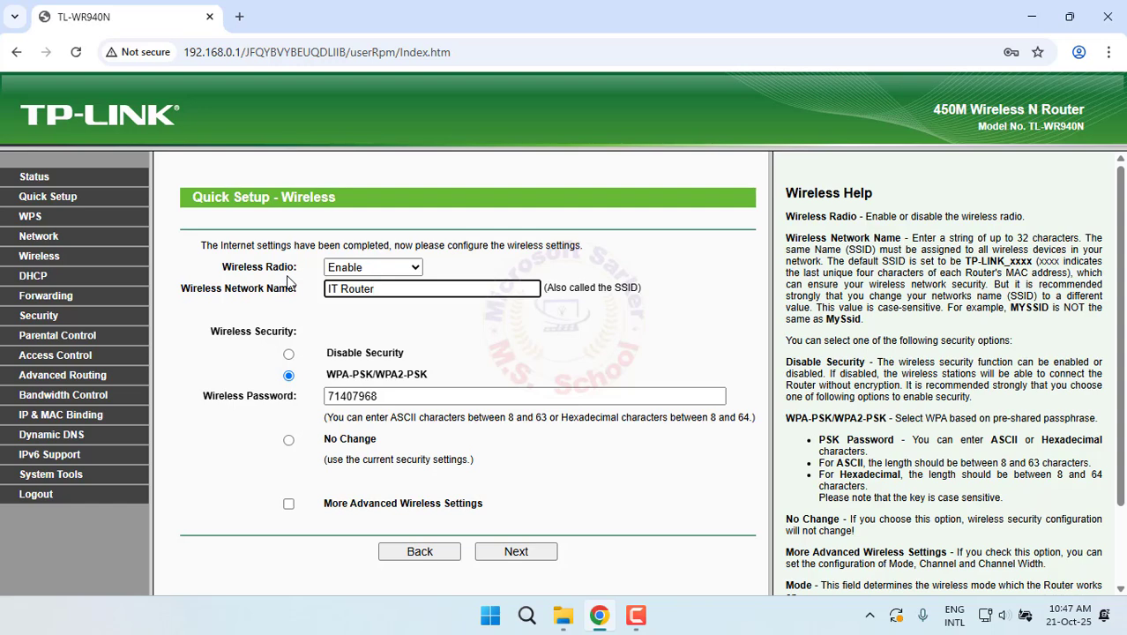
left_click(371, 395)
double_click(388, 397)
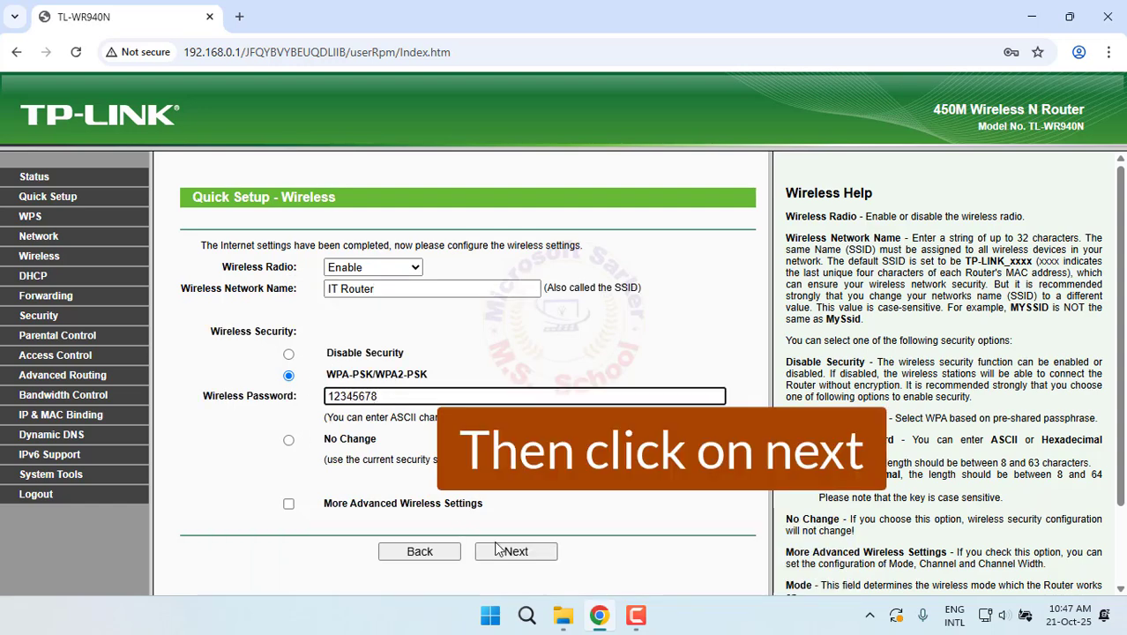
Advance to the last Quick Setup step and finish to apply the settings
left_click(499, 548)
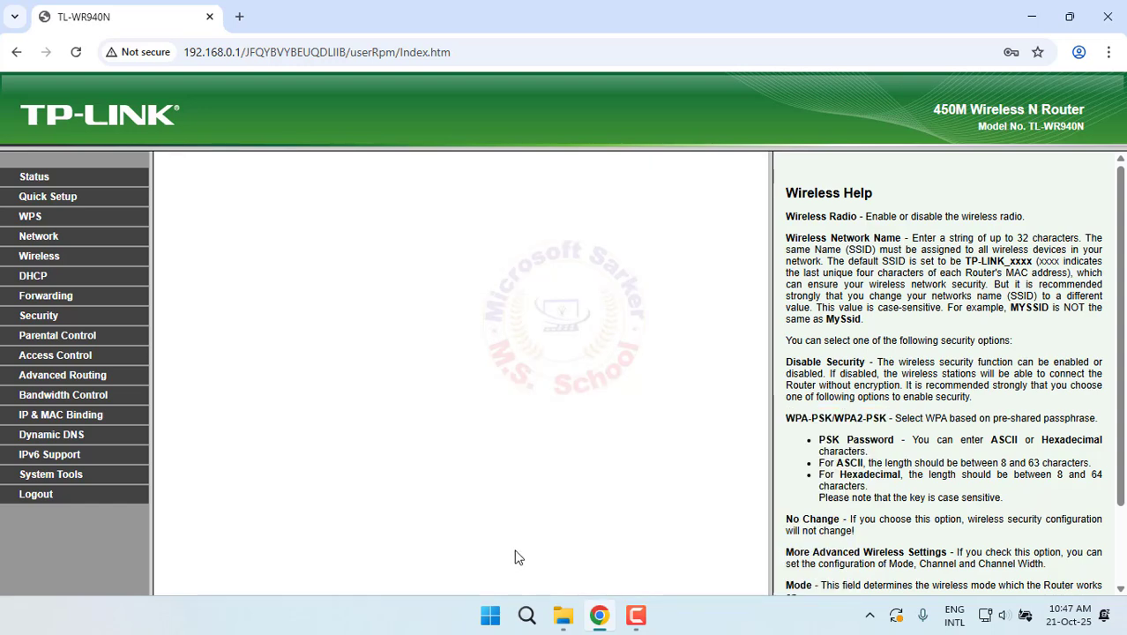
left_click_drag(318, 252, 182, 250)
left_click(508, 342)
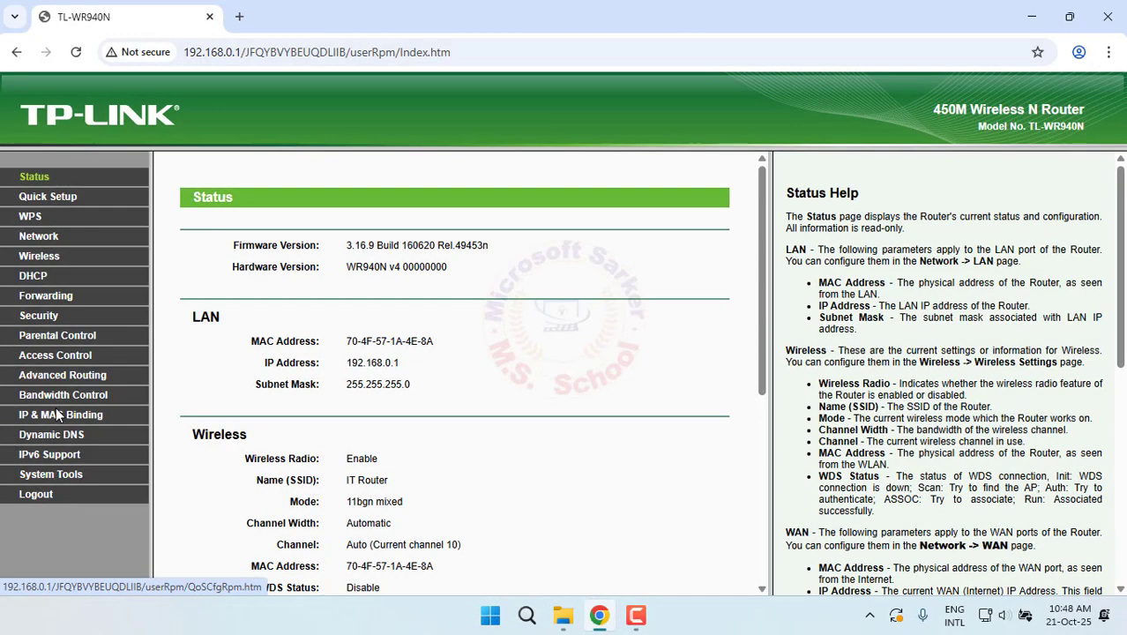
In IP & MAC Binding, turn on ARP binding and start a new binding entry
left_click(60, 416)
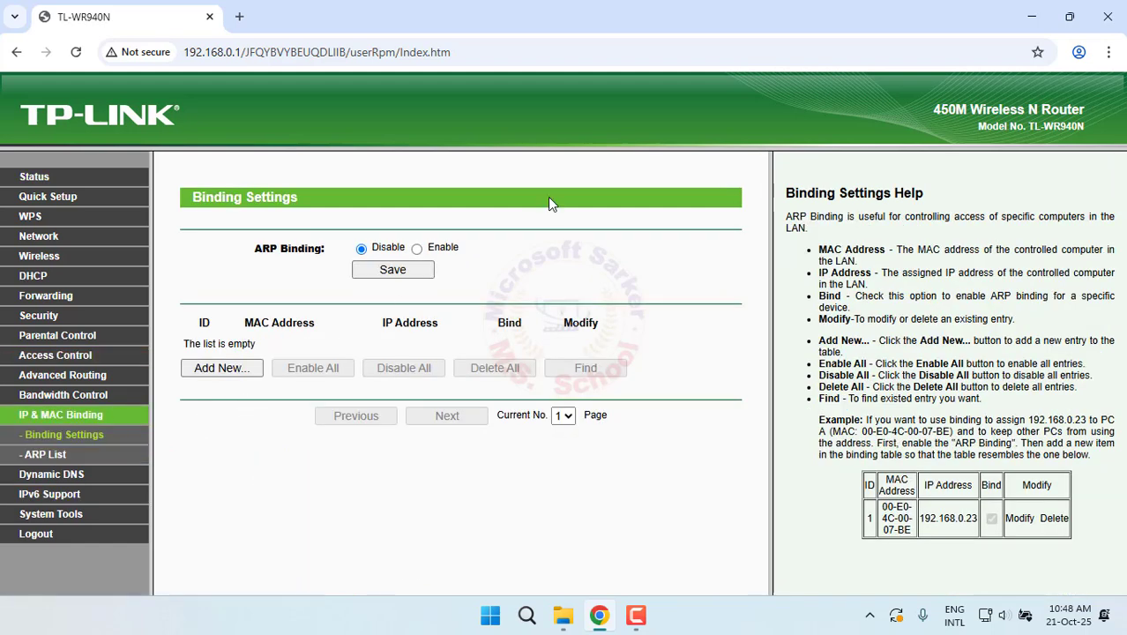
left_click(417, 249)
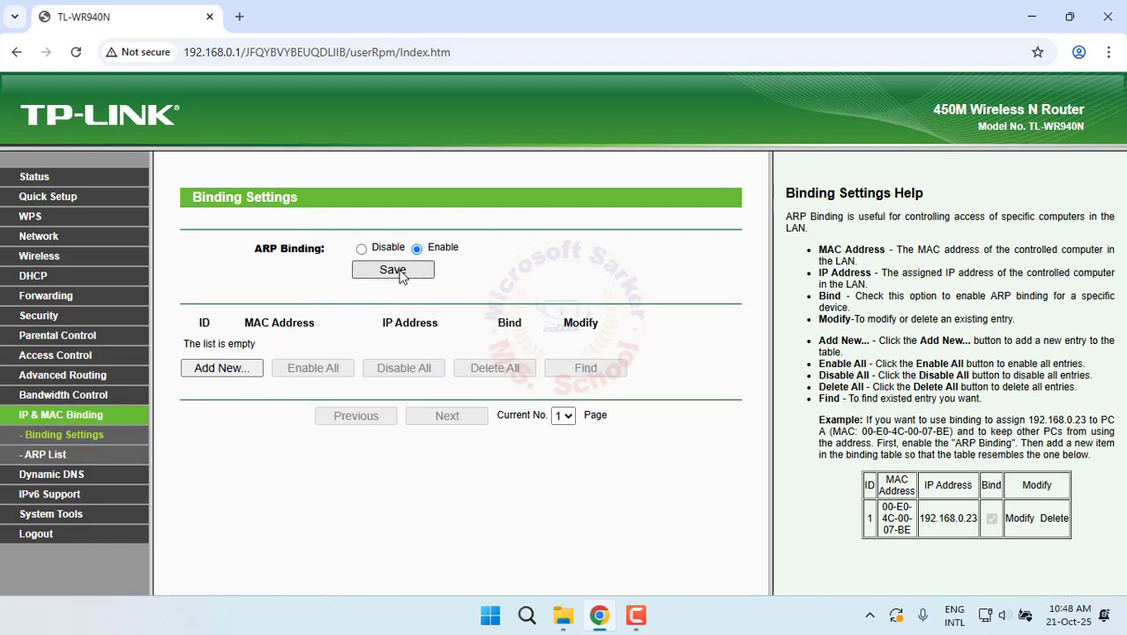
left_click(249, 370)
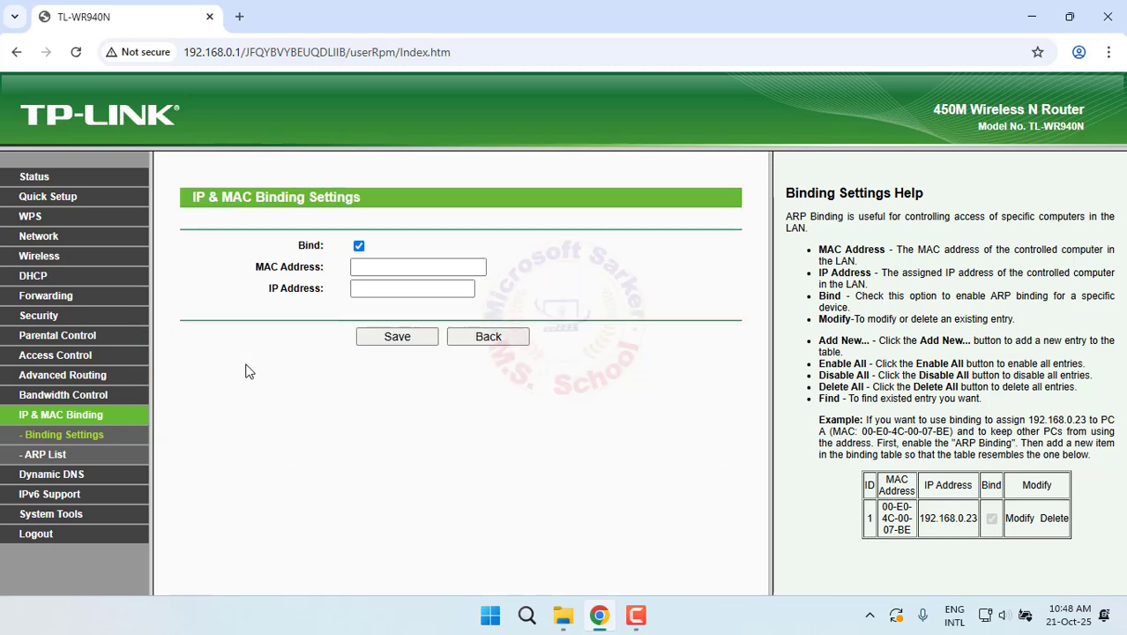
Bind MAC 70-4F-57-1A-4E-8C to IP 192.168.0.69 and save the entry
left_click(364, 274)
type("70-4F-57-1A-4E-8")
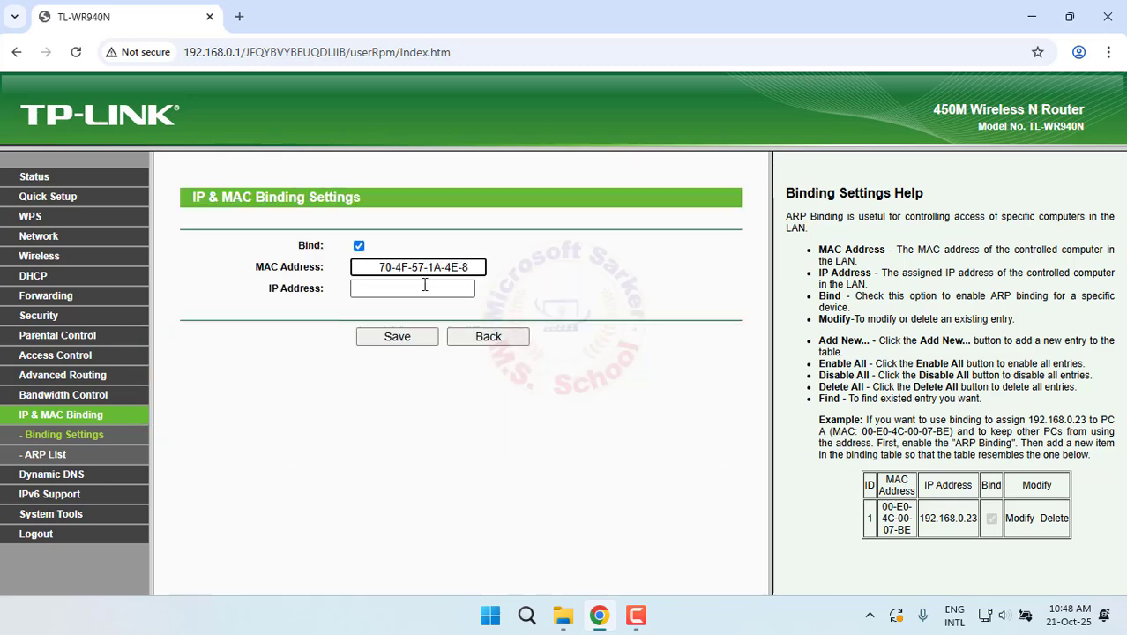
key("BackSpace")
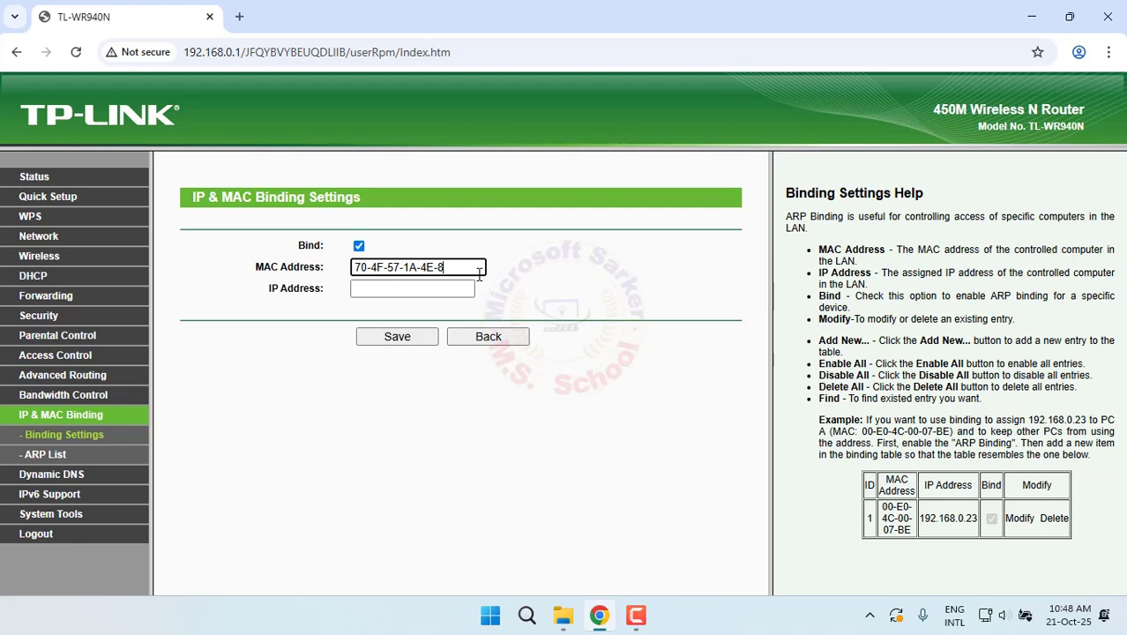
type("k")
left_click(434, 291)
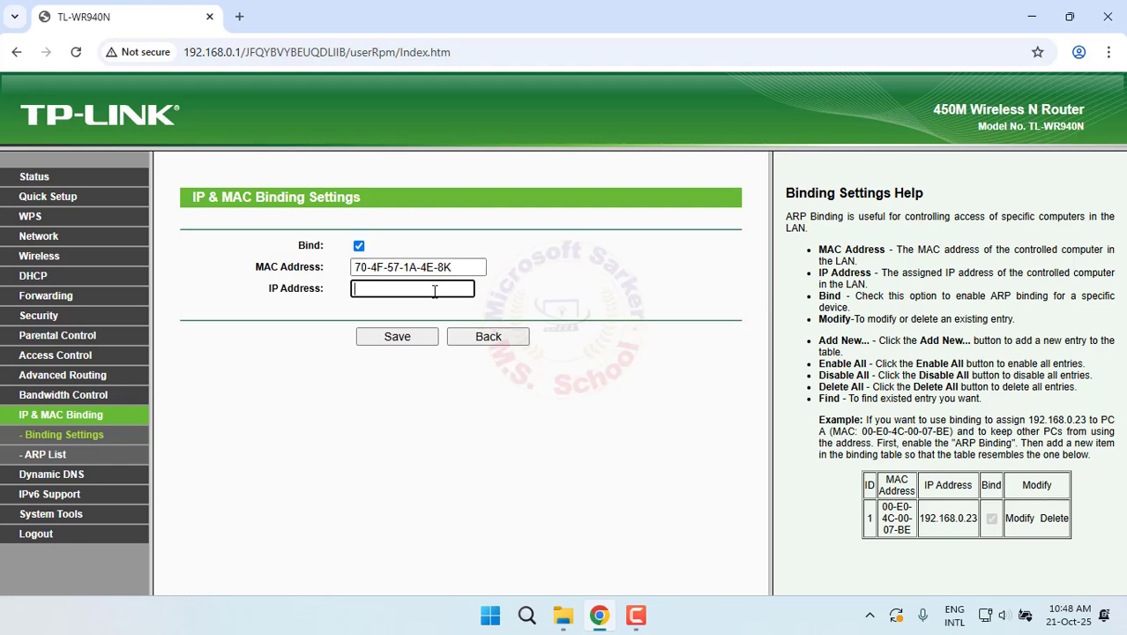
type("192.168.0.6")
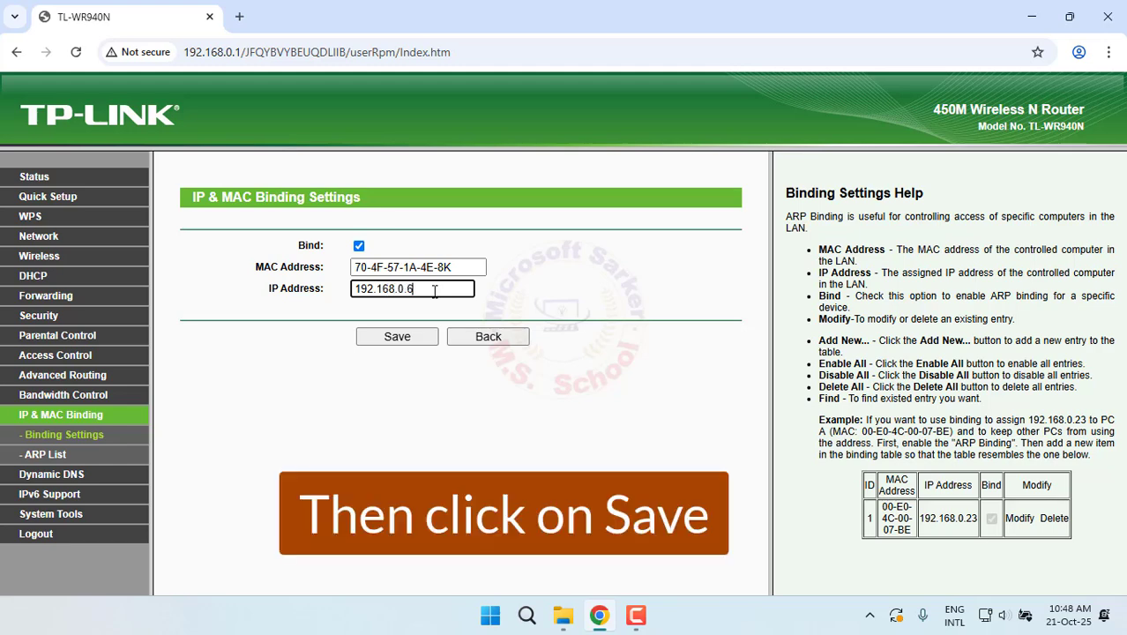
type("9")
left_click(377, 335)
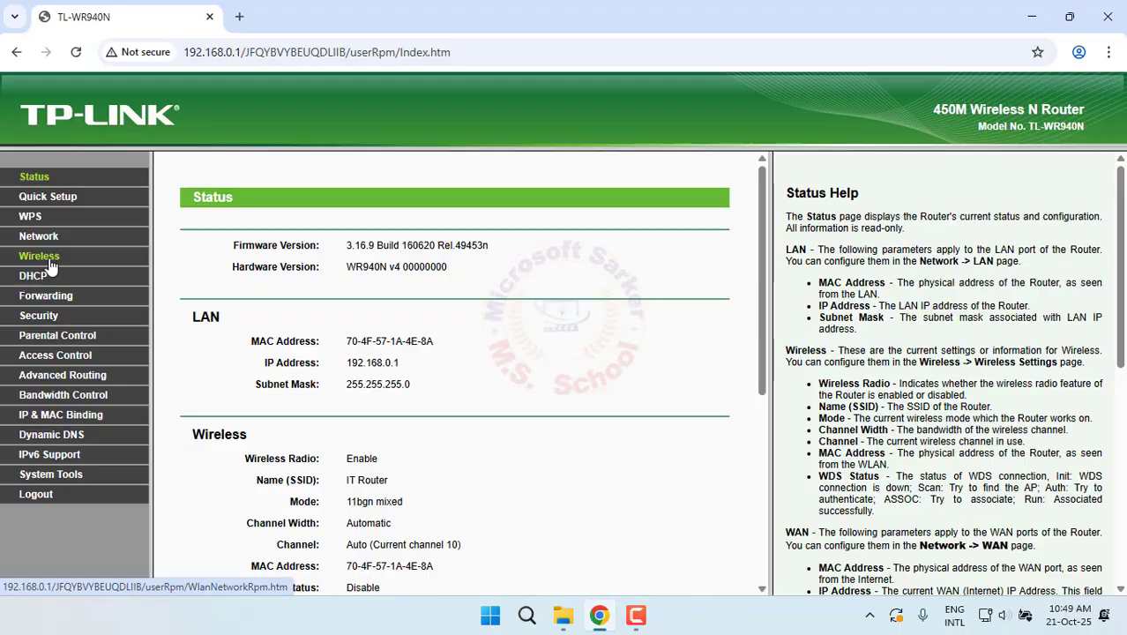
Enable Wireless MAC Filtering and start a new filtering entry
left_click(50, 257)
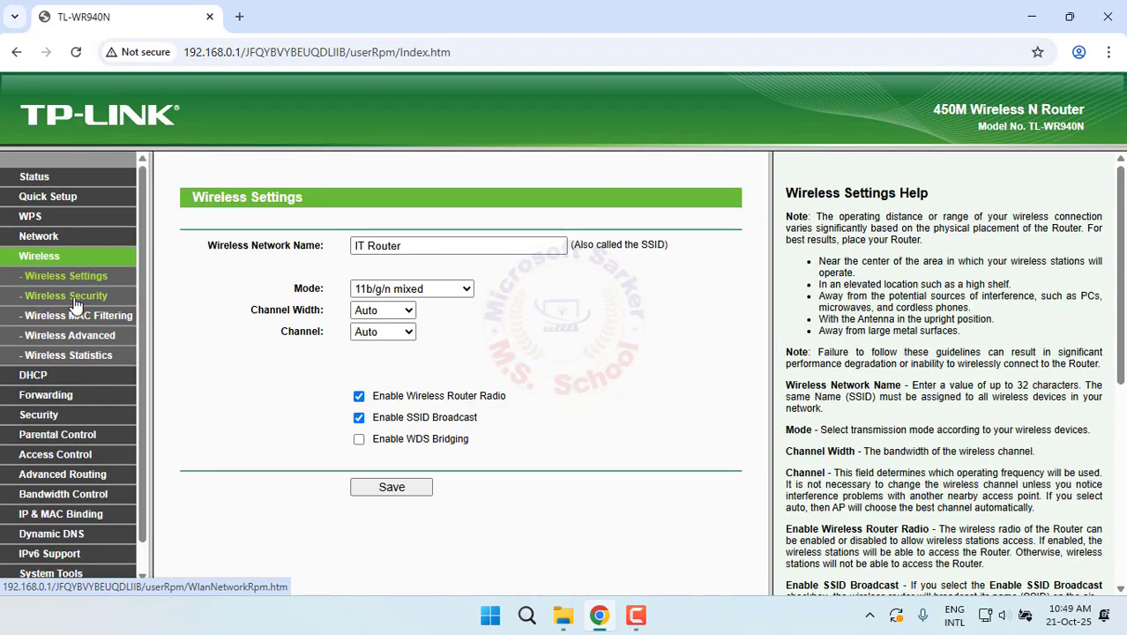
left_click(104, 319)
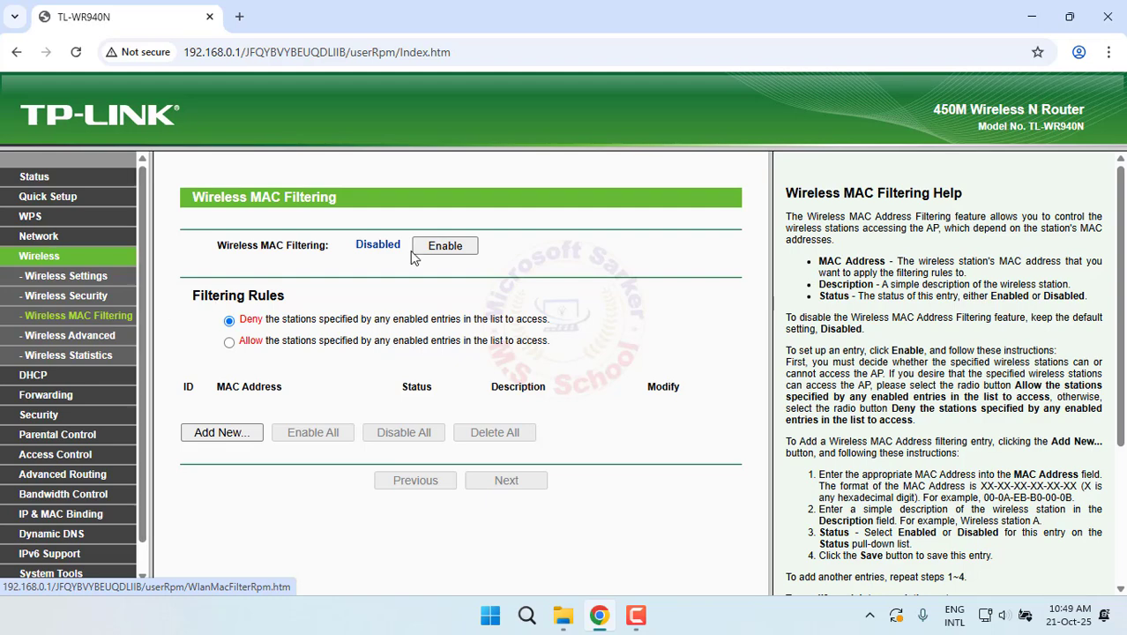
left_click(438, 246)
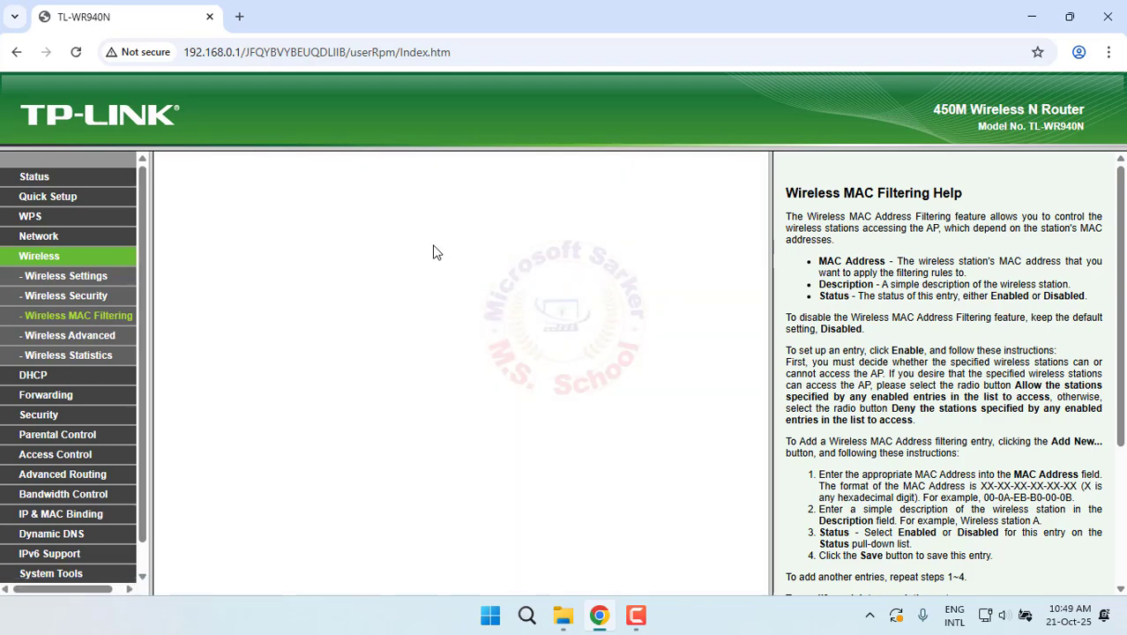
left_click(222, 432)
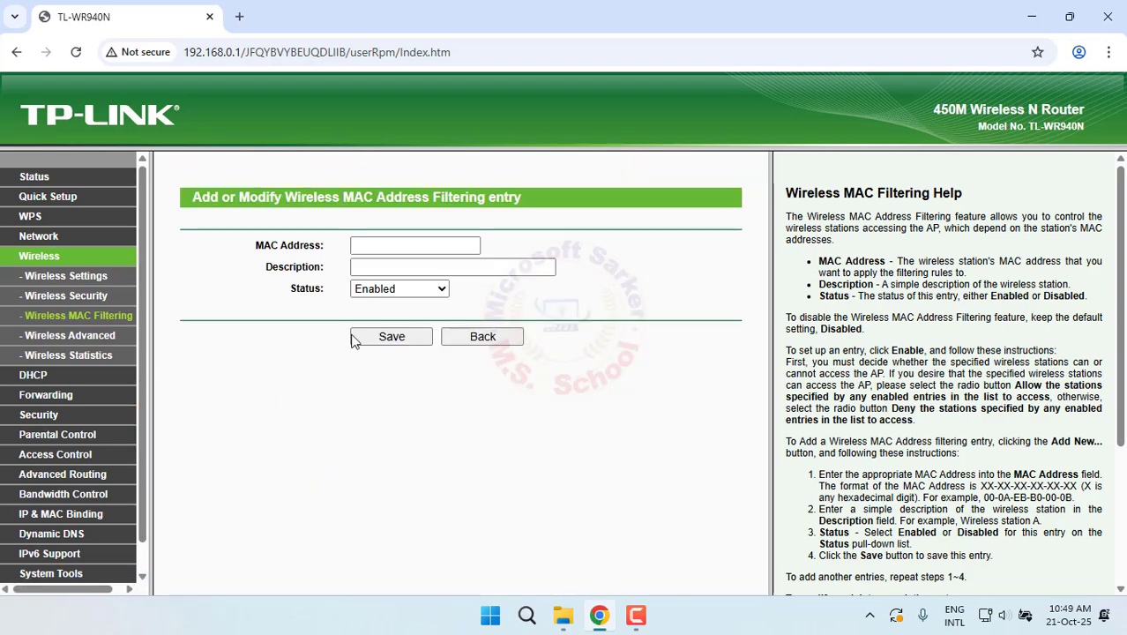
Save a deny rule for MAC 70-4F-57-1A-4E-7B described as IT-PC-3, then return to Status
left_click(399, 247)
type("70-4F-57-1A-4E-8")
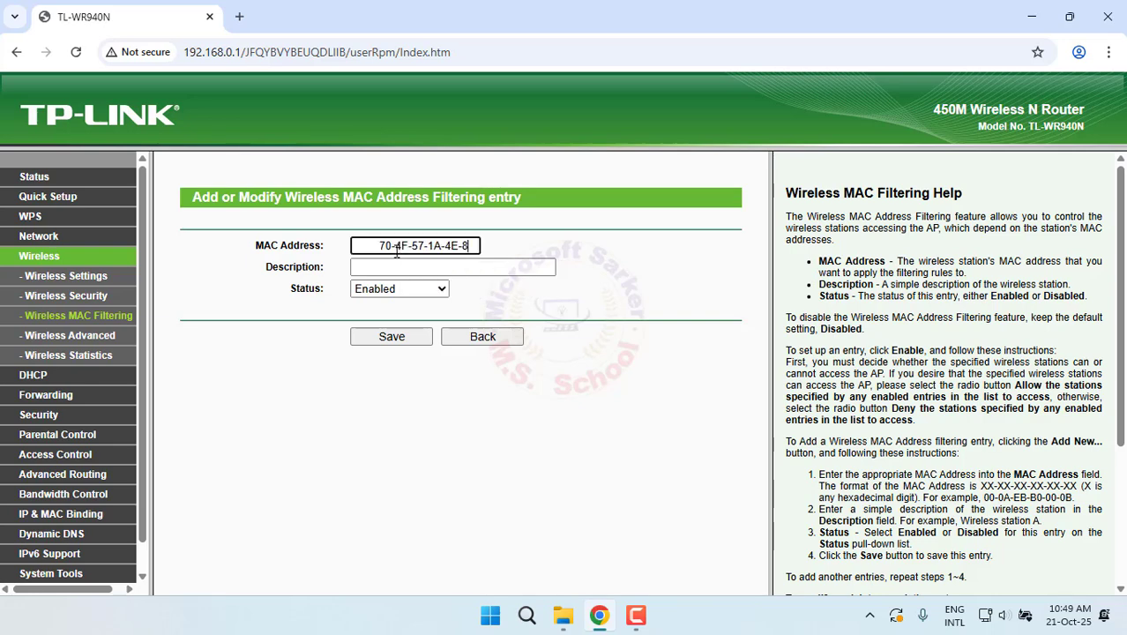
left_click_drag(383, 245, 212, 250)
key("BackSpace")
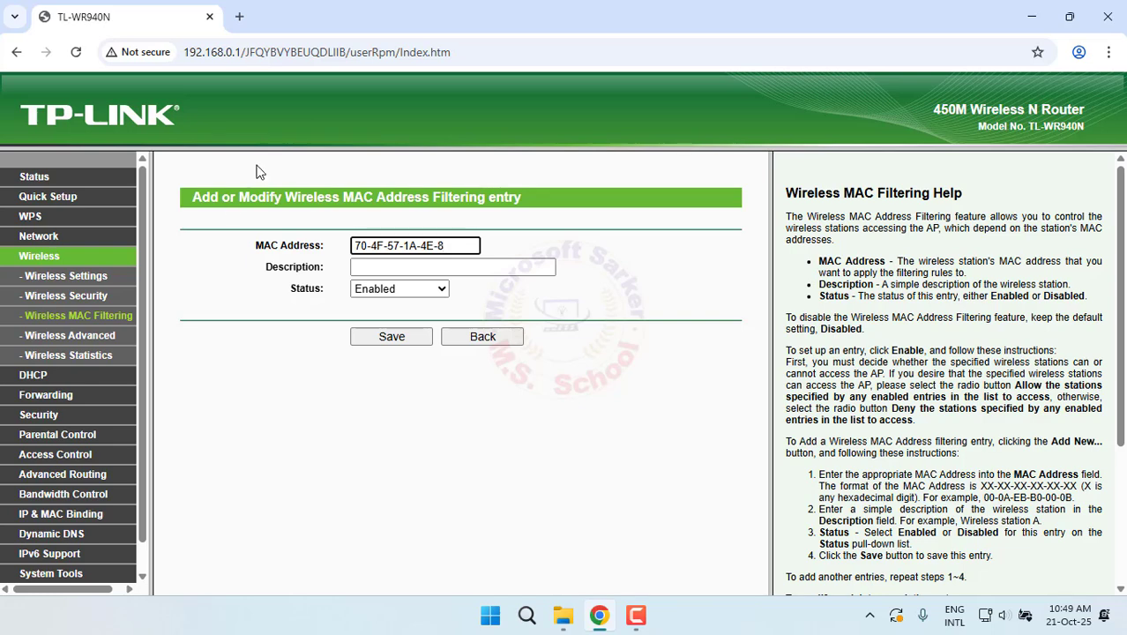
key("BackSpace")
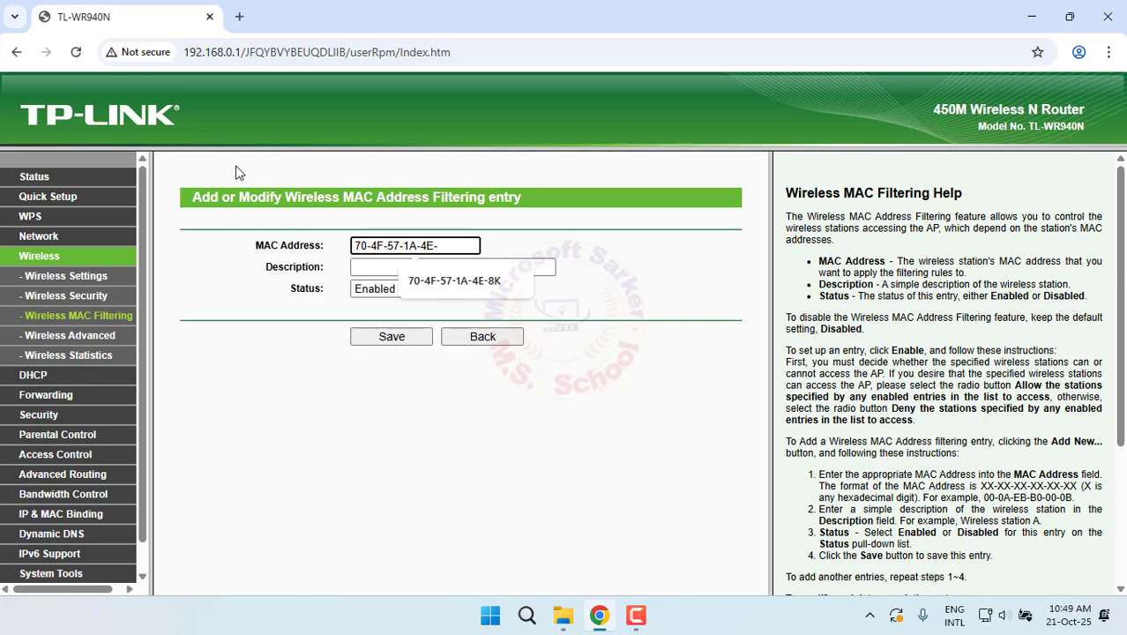
type("7B")
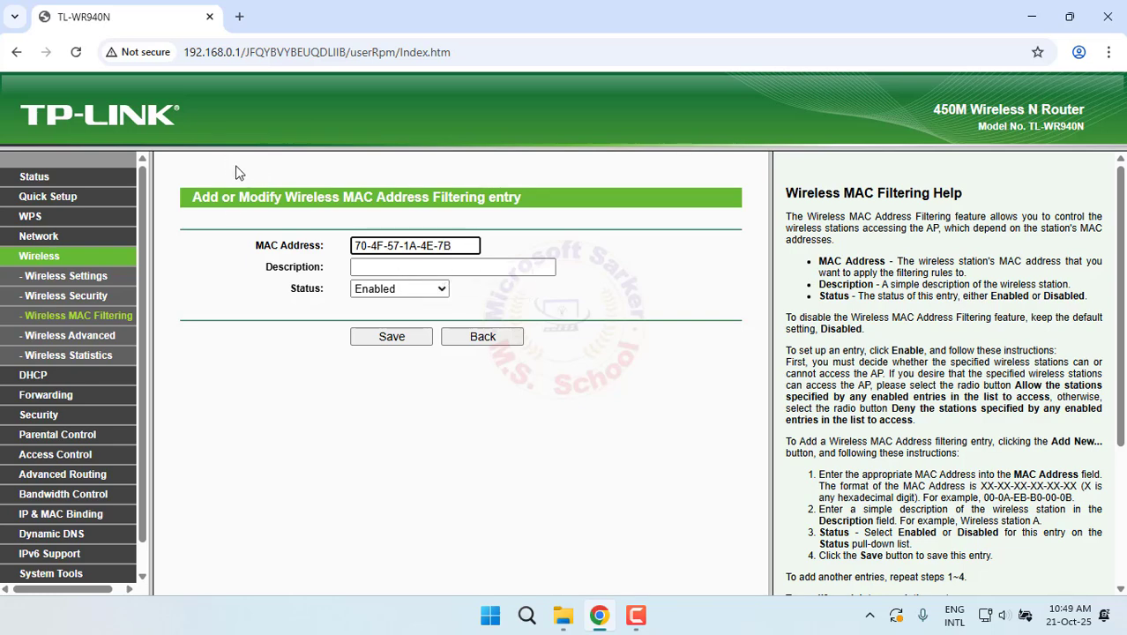
left_click(396, 272)
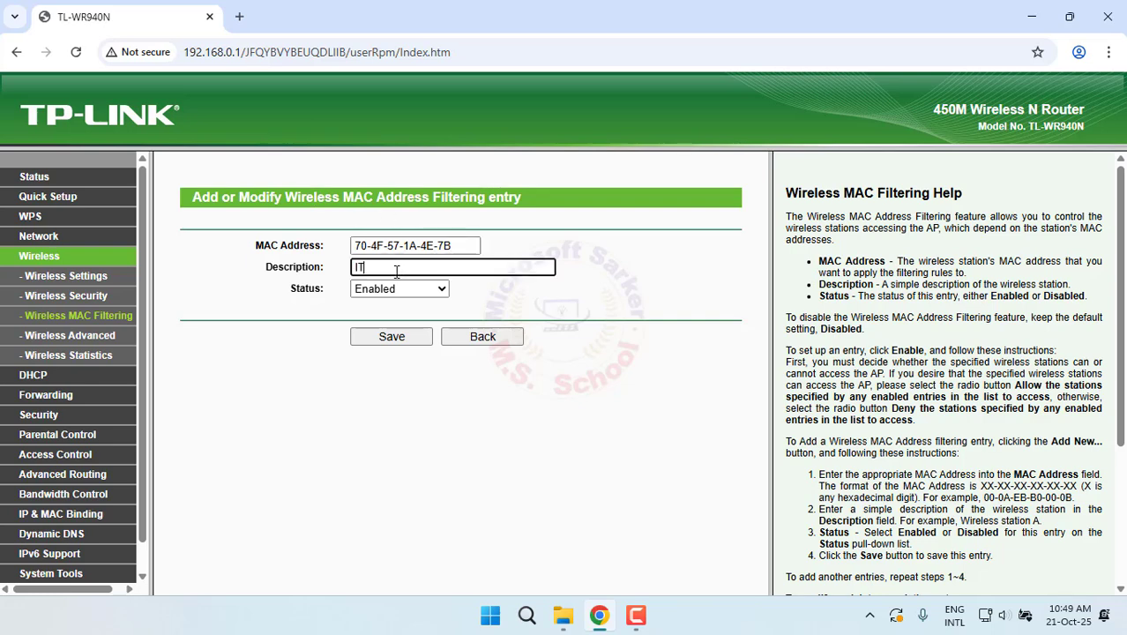
type("IT-PC-3")
left_click(408, 338)
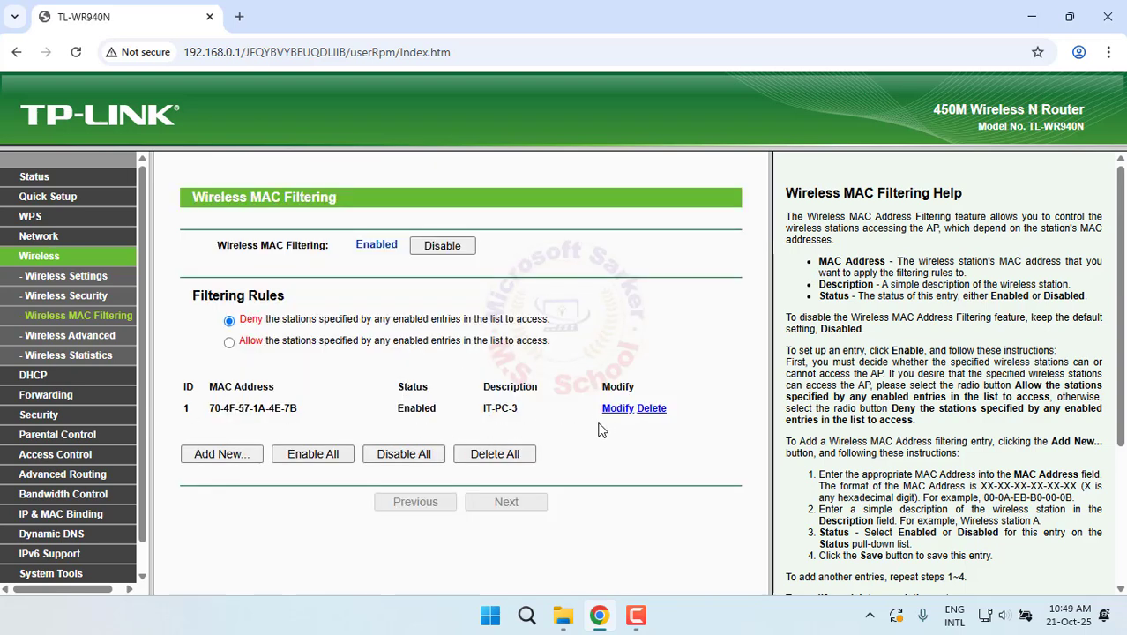
left_click(34, 179)
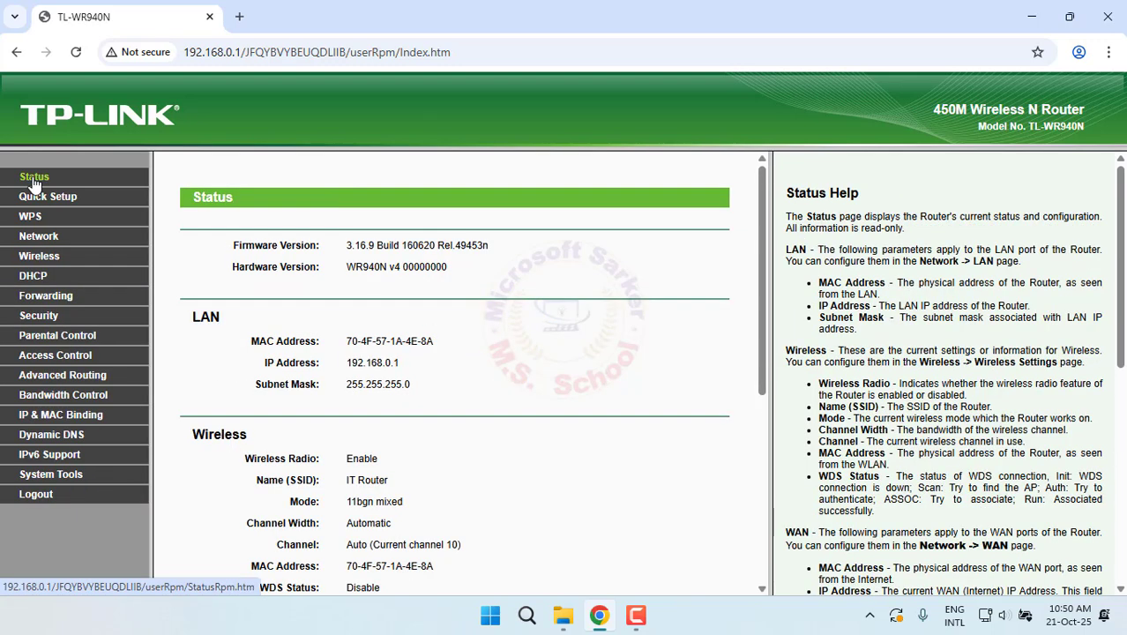
Enable Parental Control and start a new parental control entry
left_click(62, 339)
left_click(424, 271)
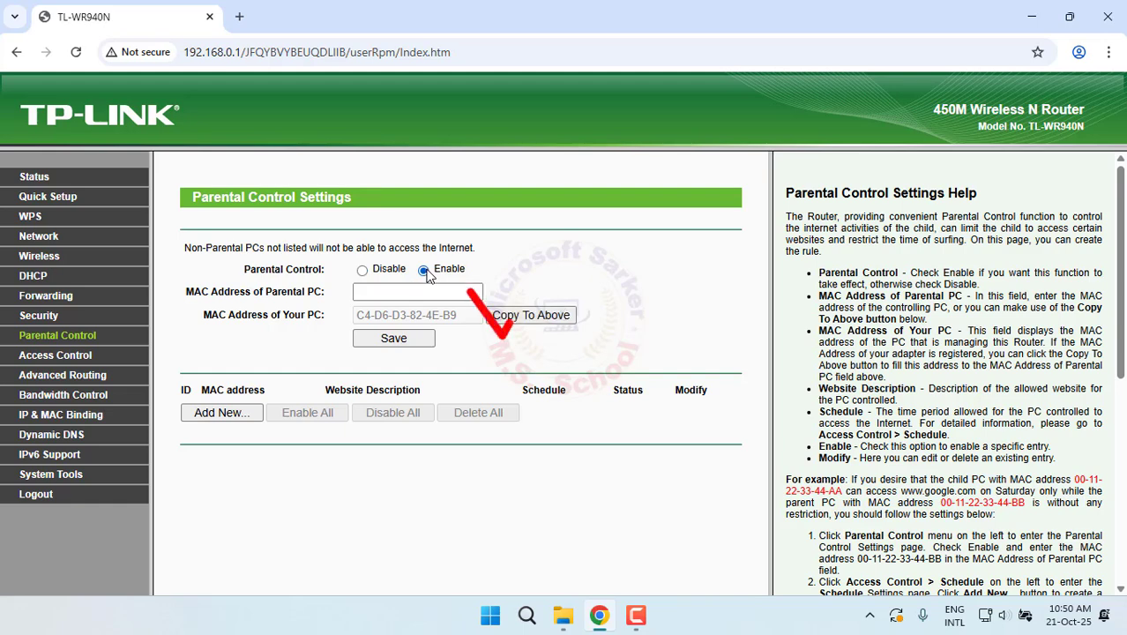
left_click(222, 411)
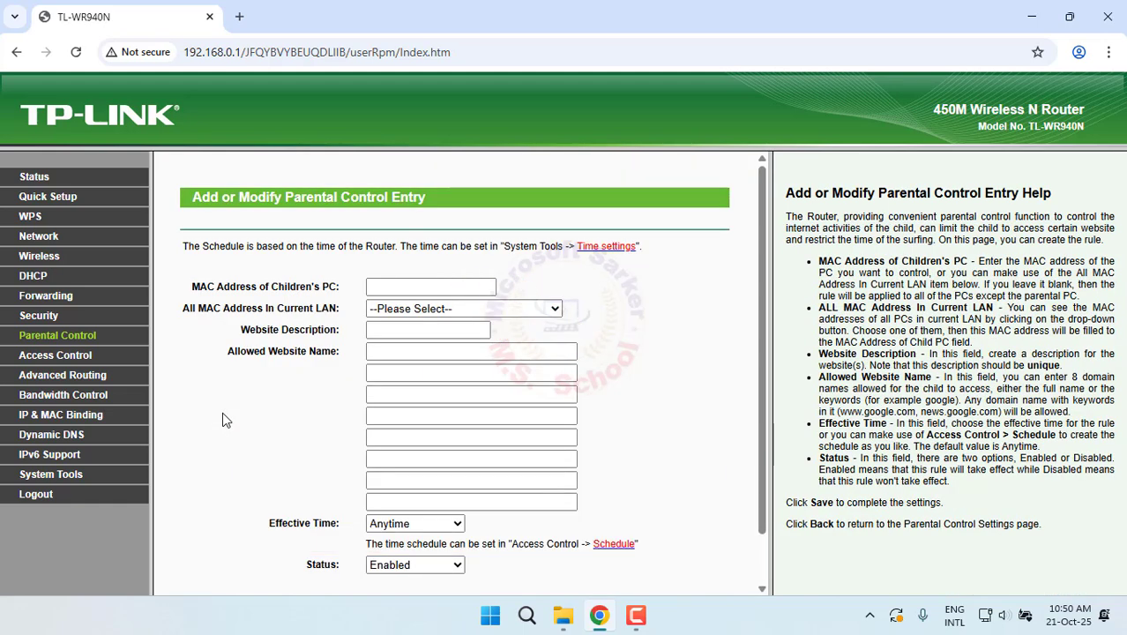
left_click(434, 285)
type("70-4F-57-1A-4E-8")
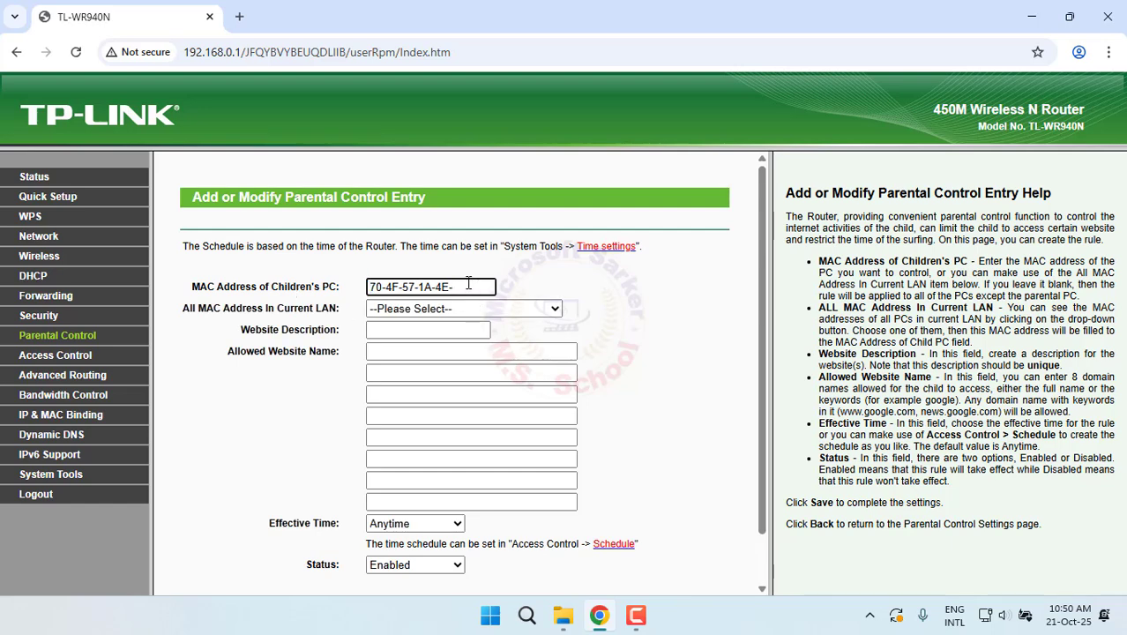
type("9C")
key("ctrl+a")
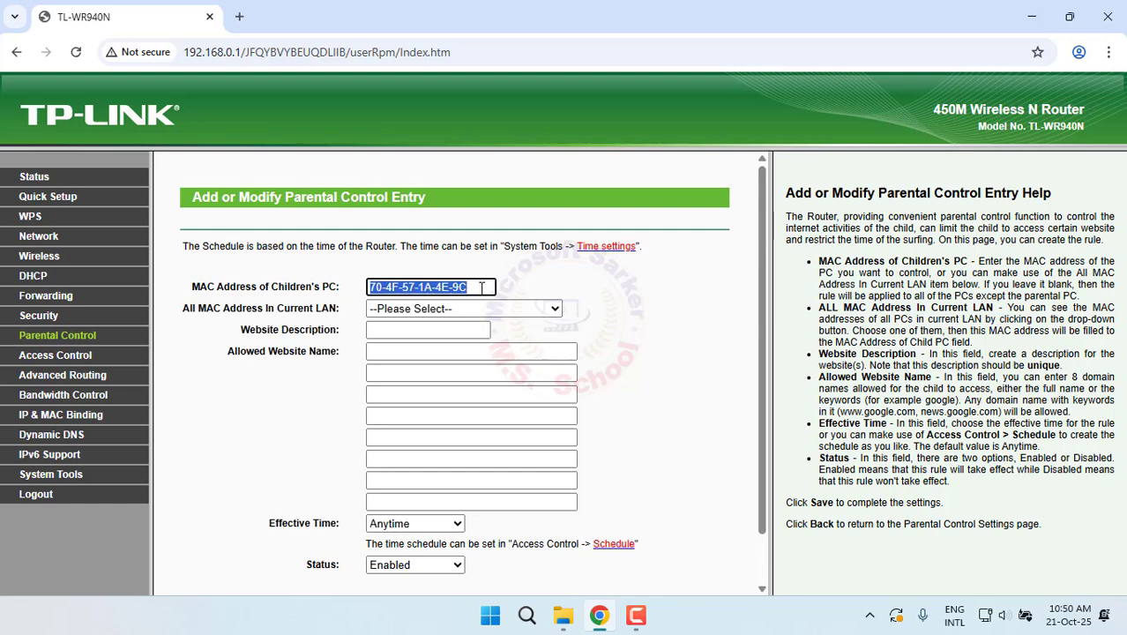
left_click(472, 309)
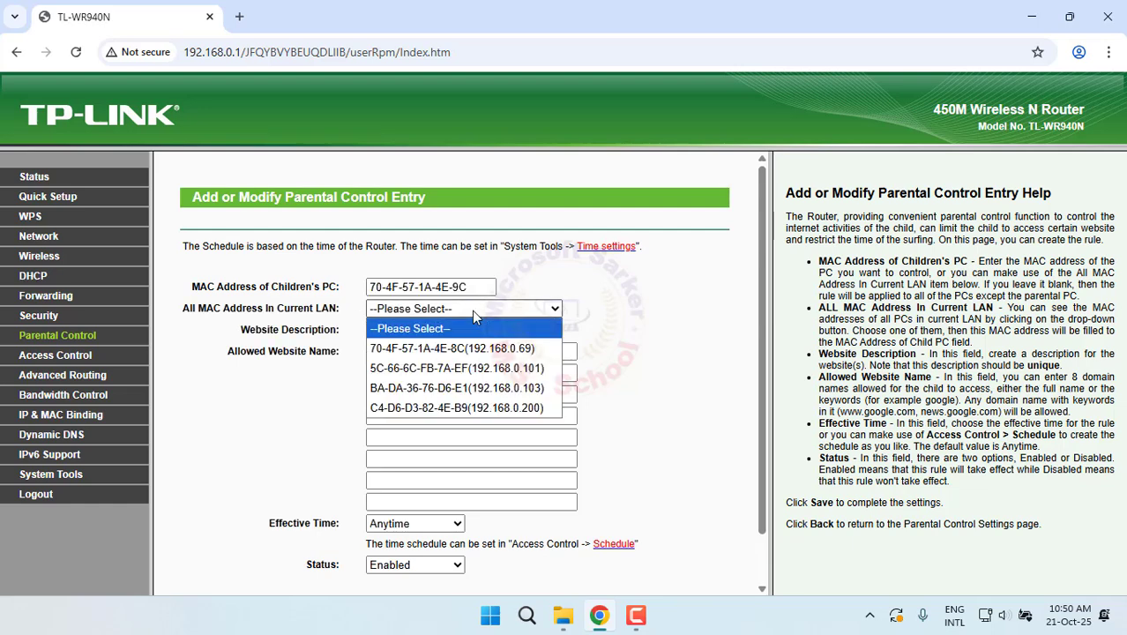
left_click(473, 313)
Enter description Facebook.com and allowed site Facebook, then go to the rule's schedule settings
left_click(429, 329)
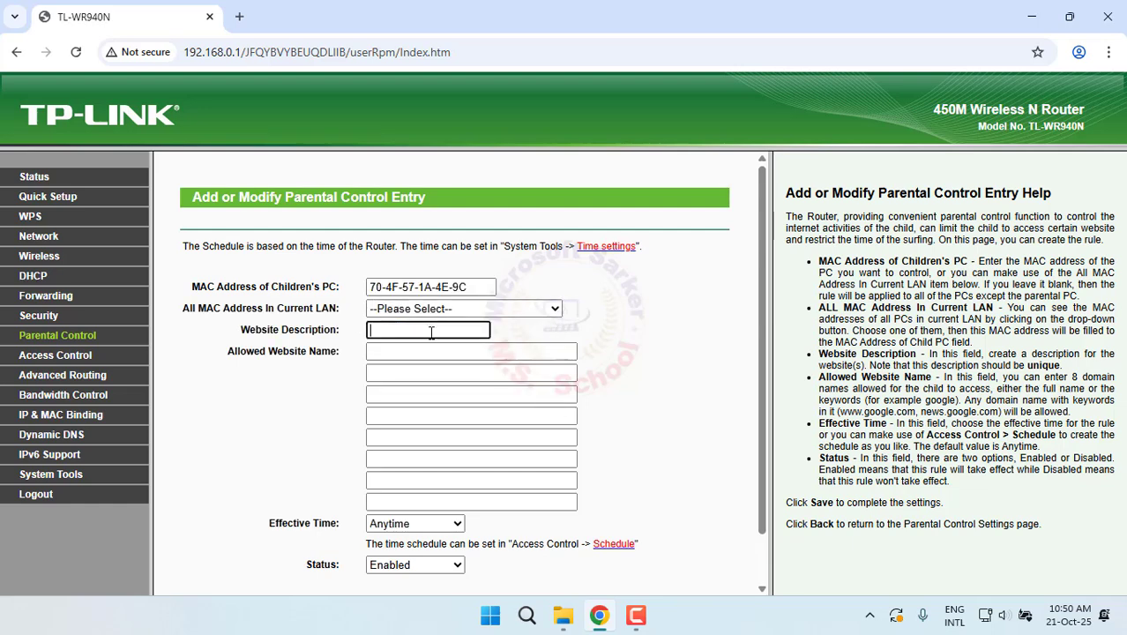
type("Facebook.com")
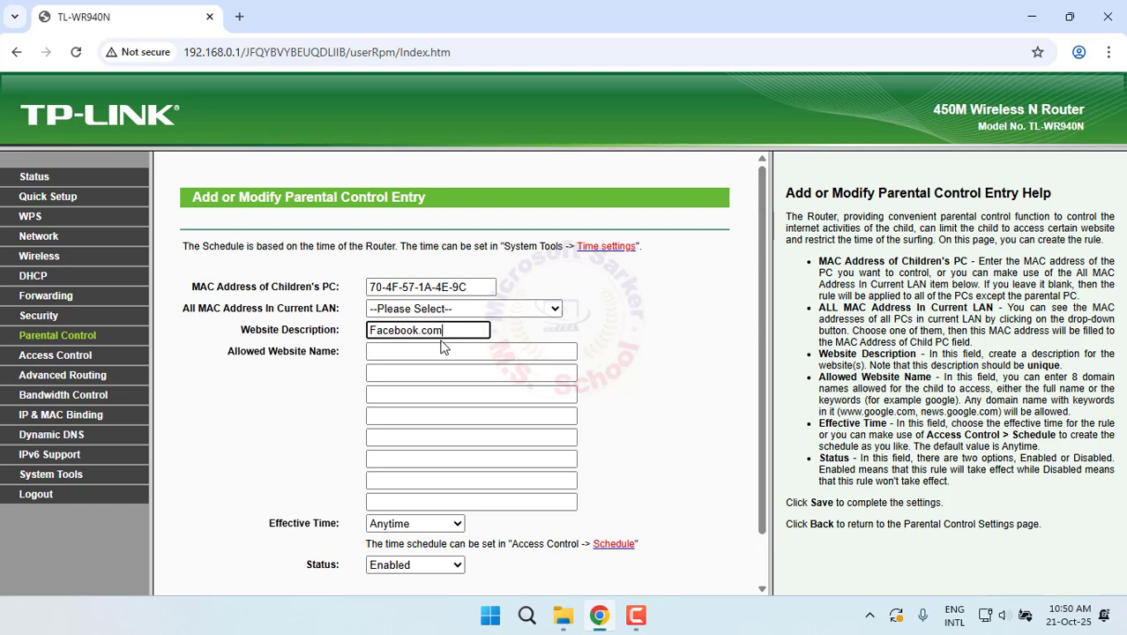
left_click(498, 353)
type("Facebook")
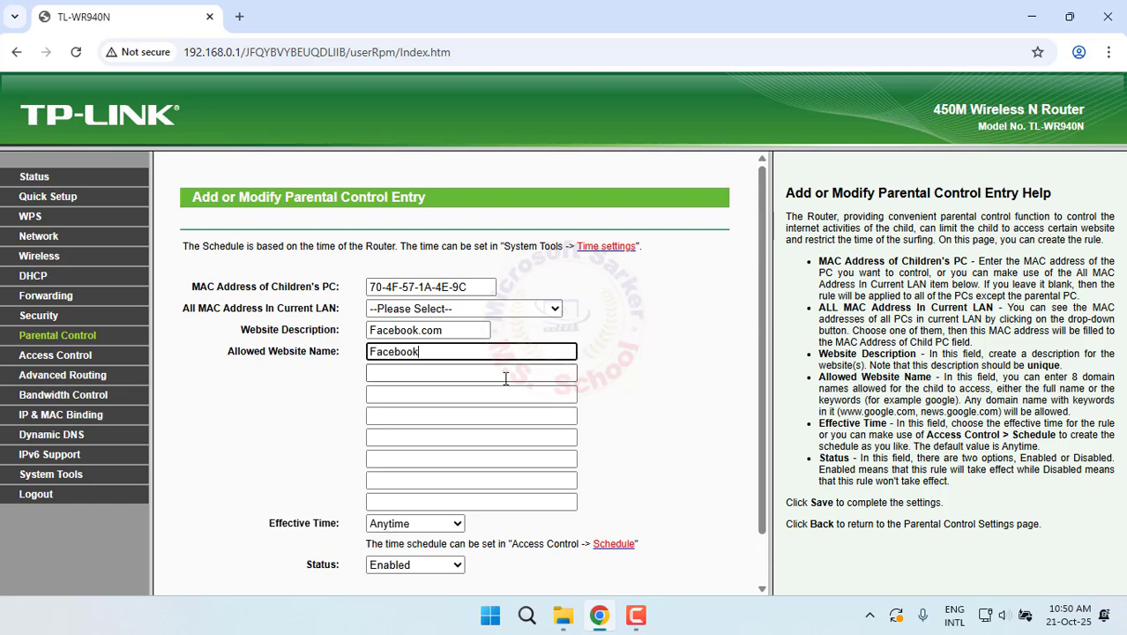
scroll(499, 358, "down", 1)
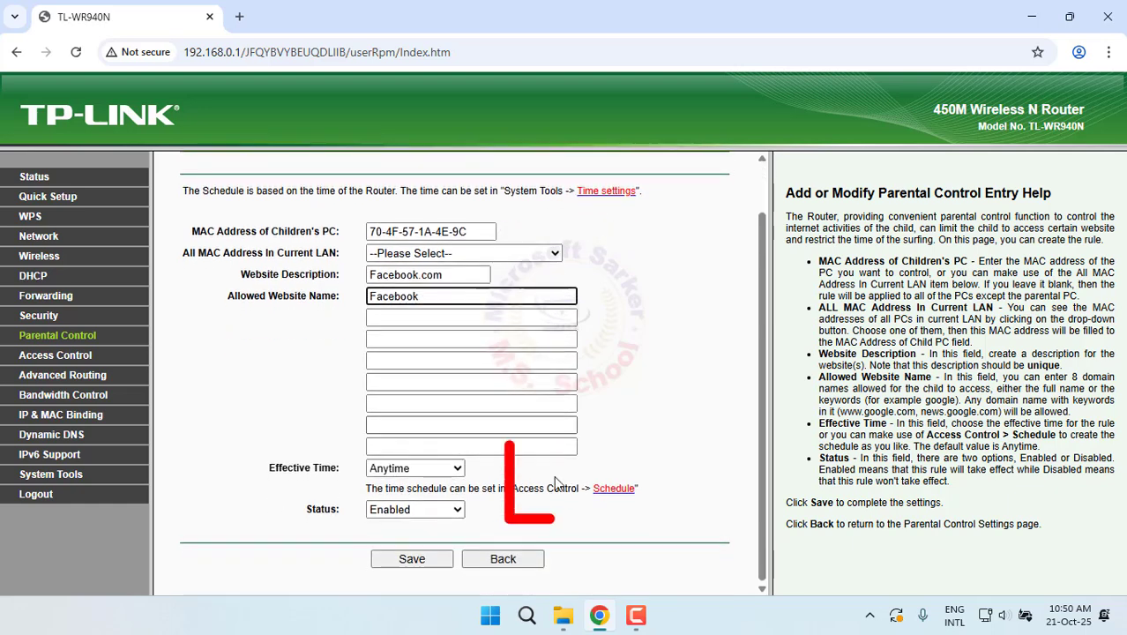
left_click(614, 488)
Name the schedule 'Time Schedule' and restrict it to Wed, Fri and Sat, not all day
left_click(404, 288)
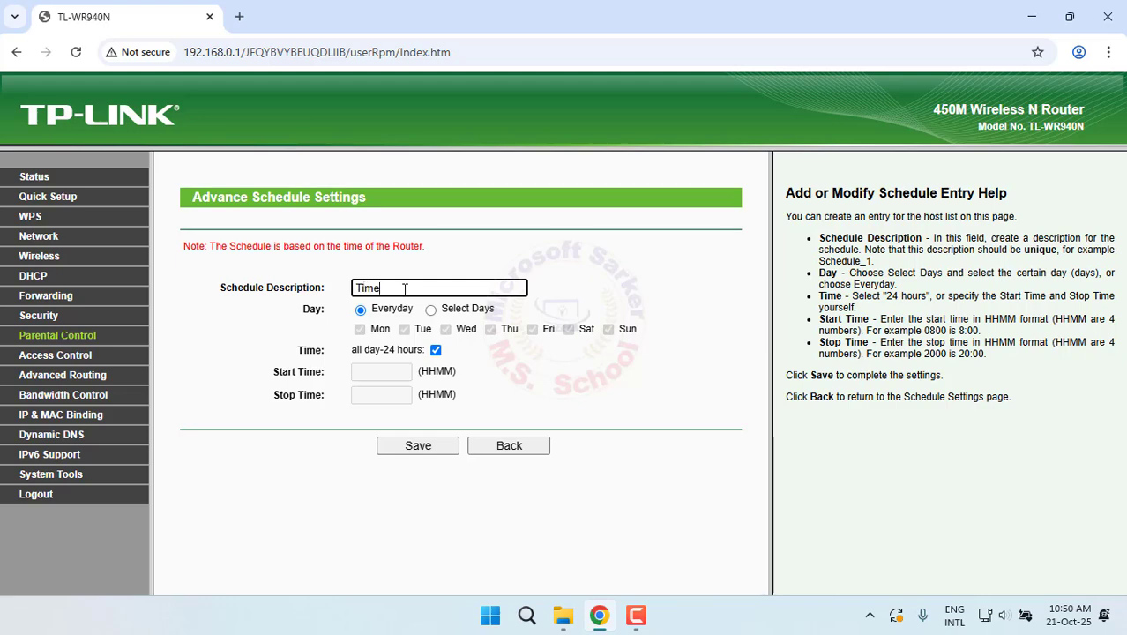
type("Time Schedule")
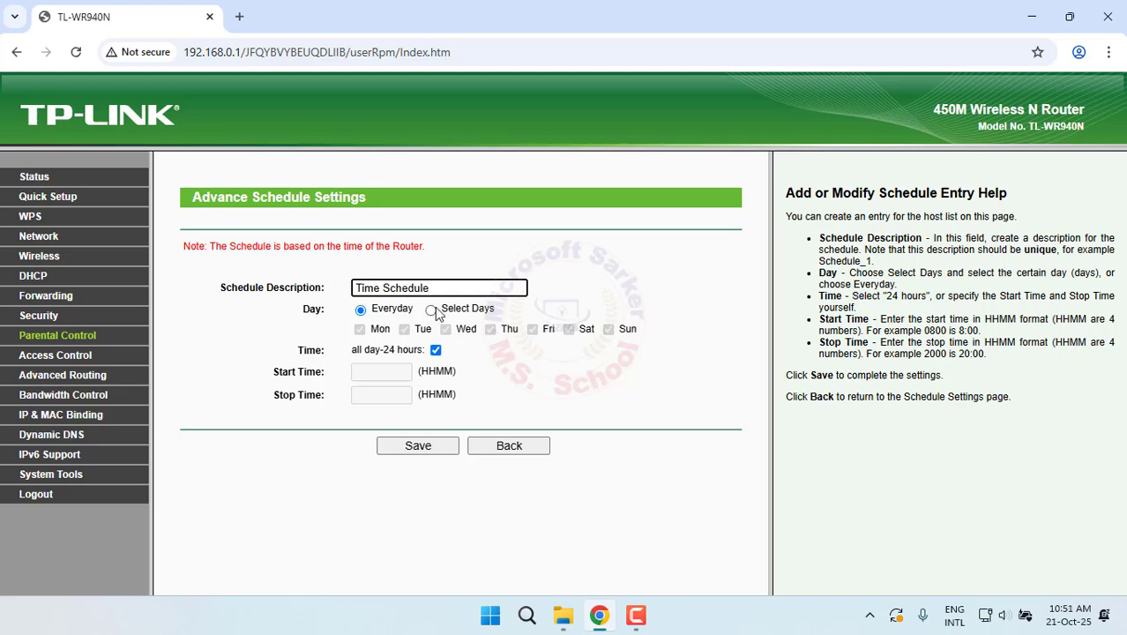
left_click(430, 309)
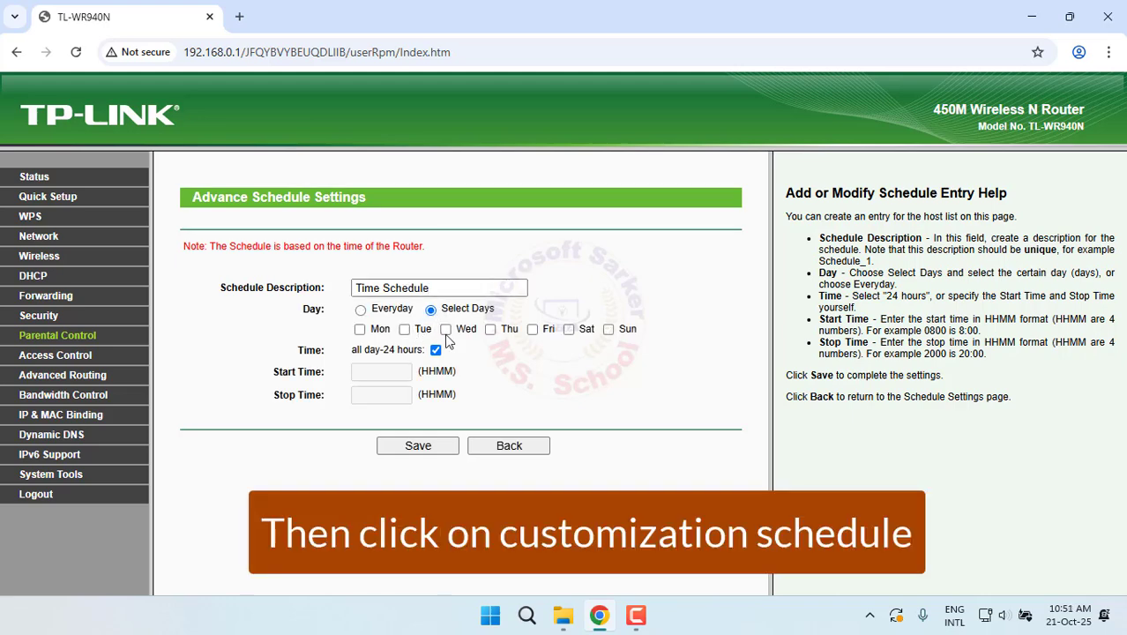
left_click(532, 329)
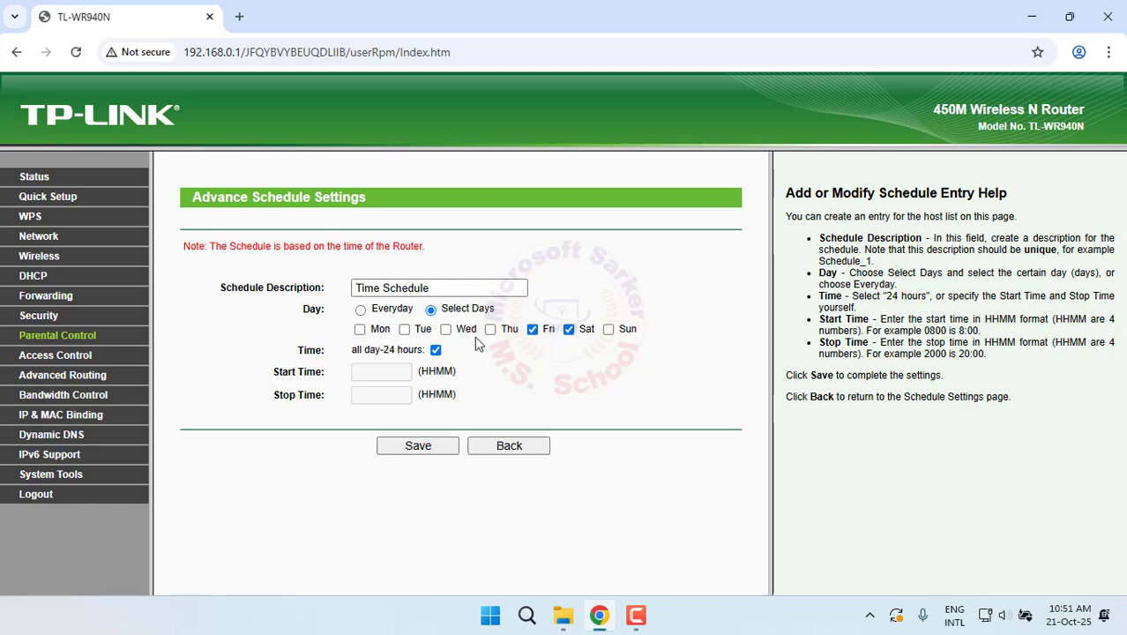
left_click(446, 330)
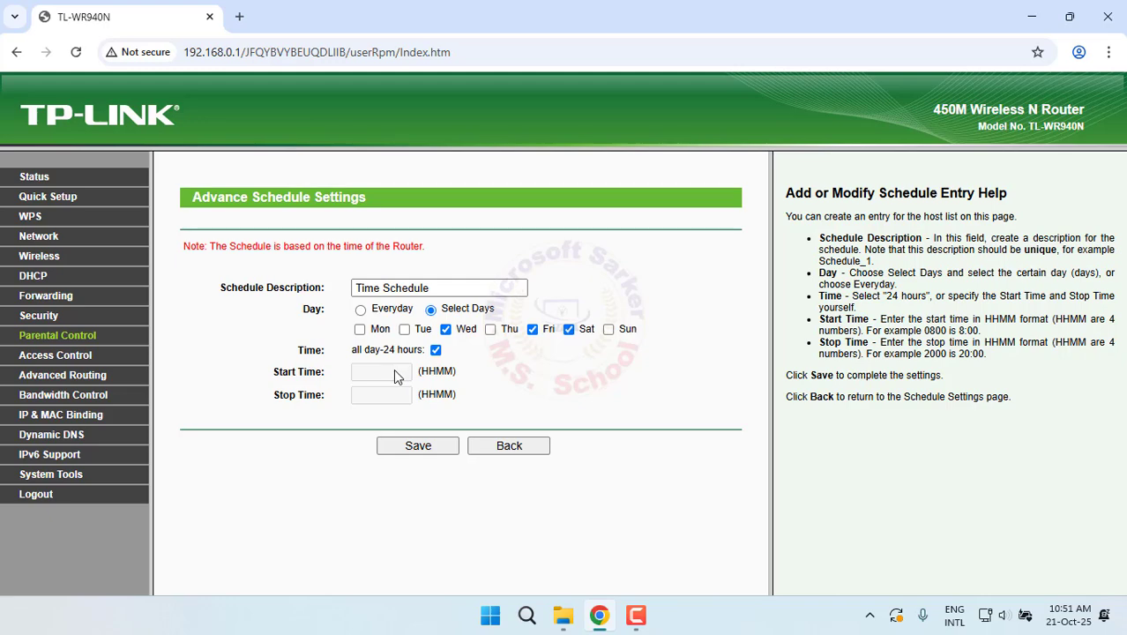
left_click(436, 350)
Set the time range 09:10 to 11:00, save, and review the new schedule entry
left_click(388, 371)
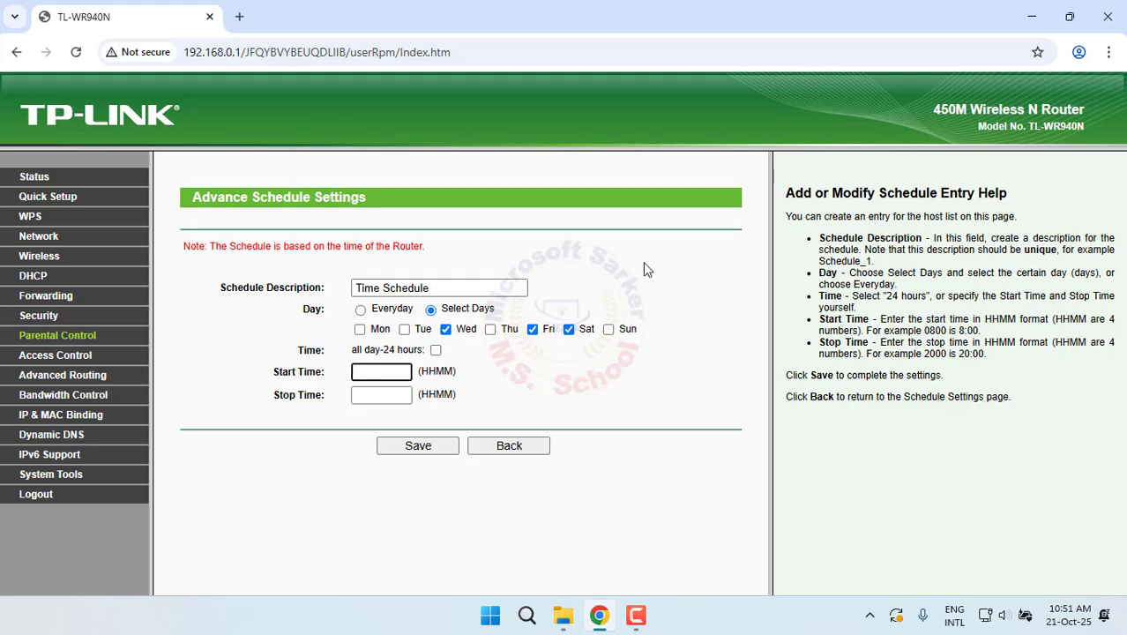
type("09")
left_click(380, 395)
type("1100")
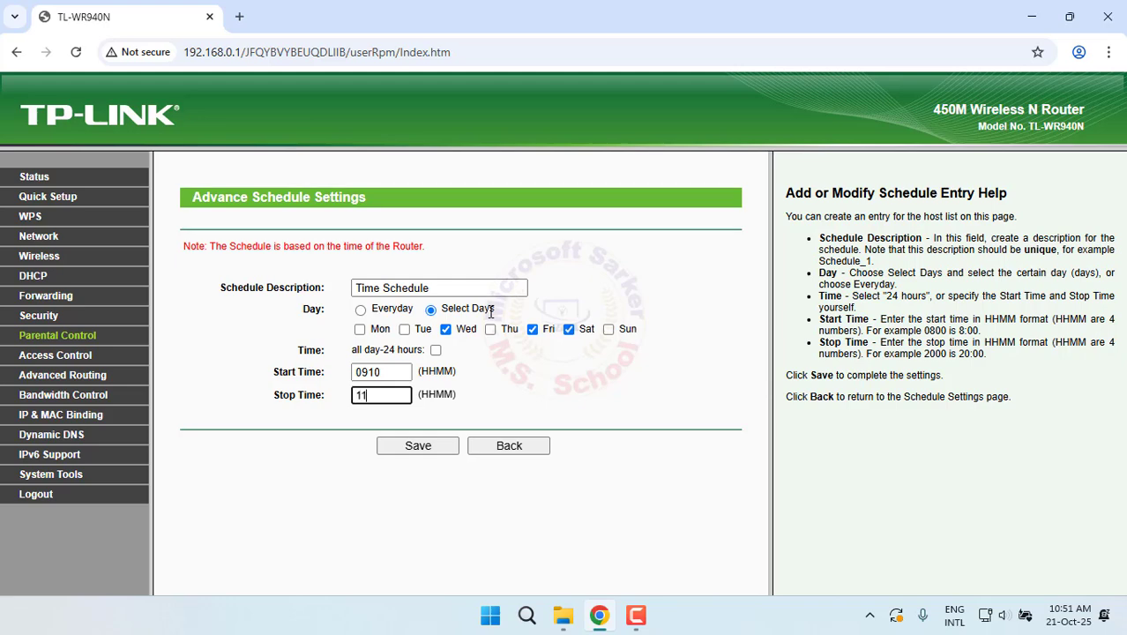
left_click(425, 447)
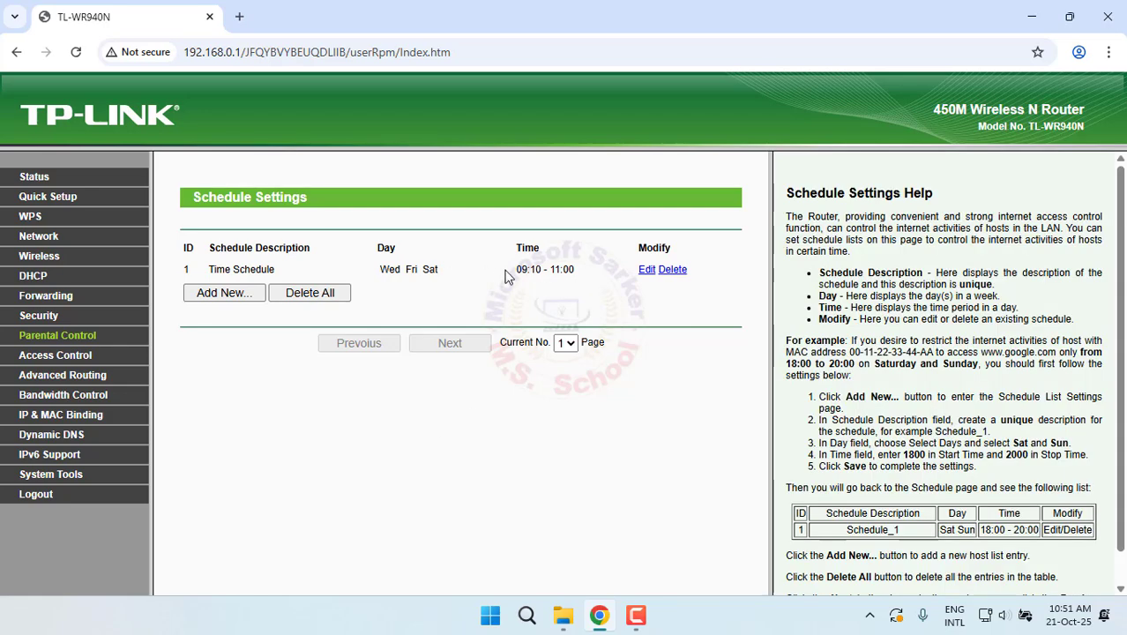
left_click_drag(506, 275, 580, 269)
left_click_drag(377, 270, 458, 274)
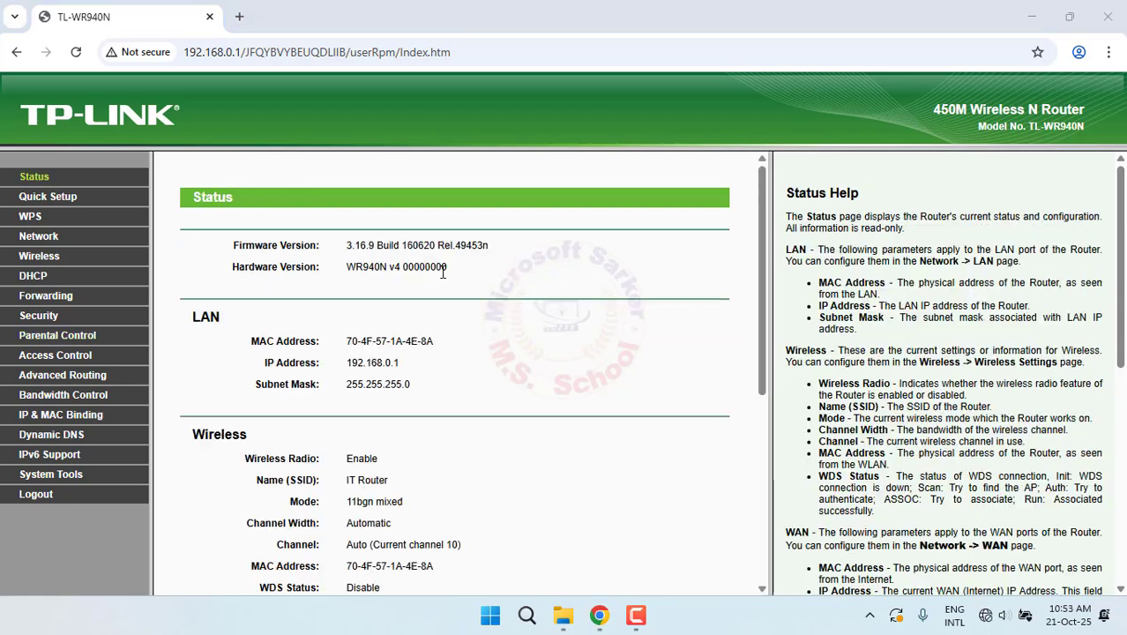
Run 'ping 192.168.1.221 -t' from Windows Run and shrink the Command Prompt window
key("super+r")
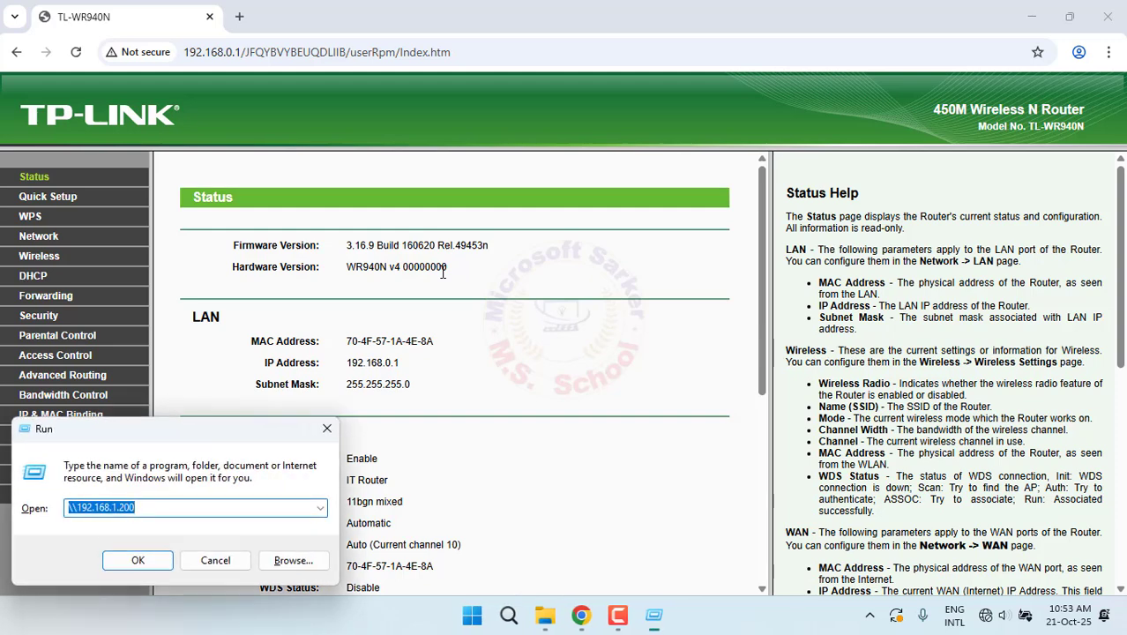
type("ping")
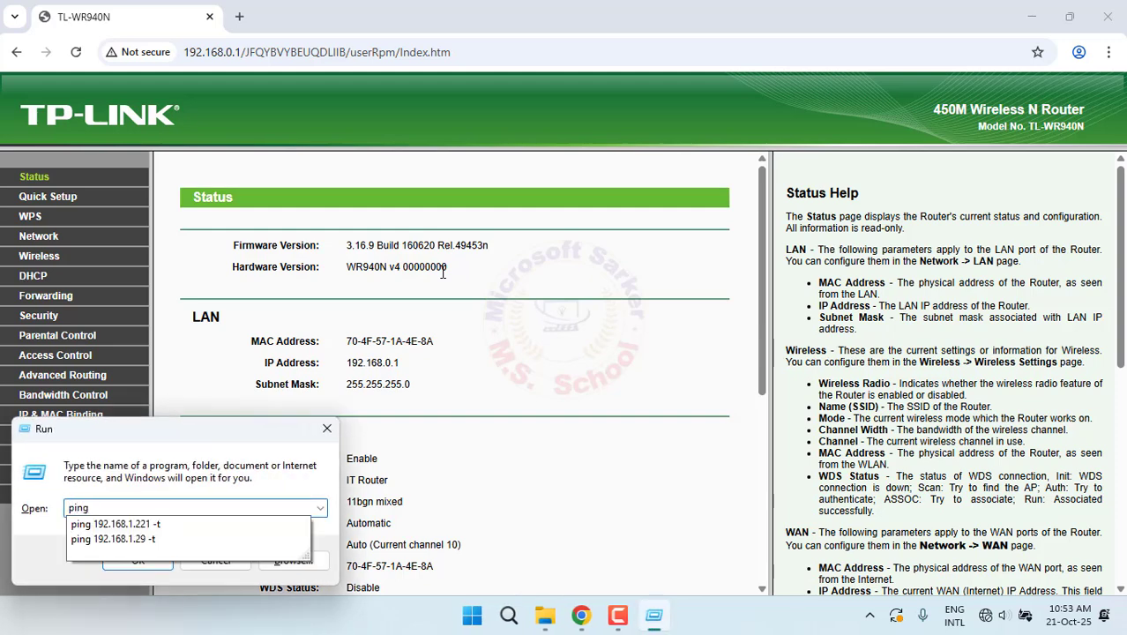
key("Down")
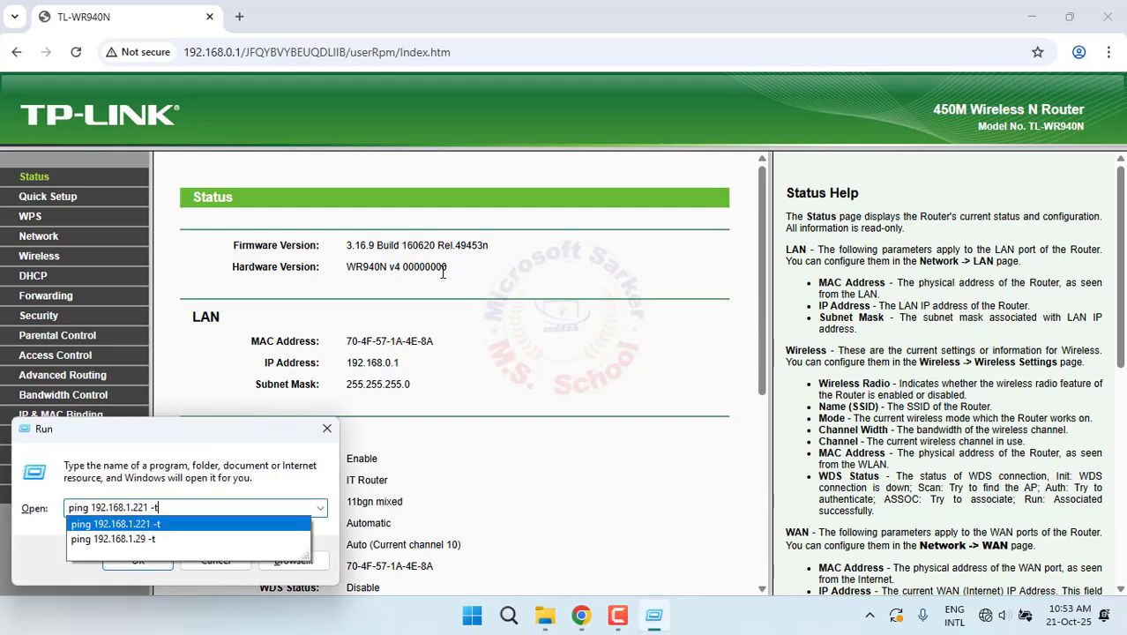
key("Return")
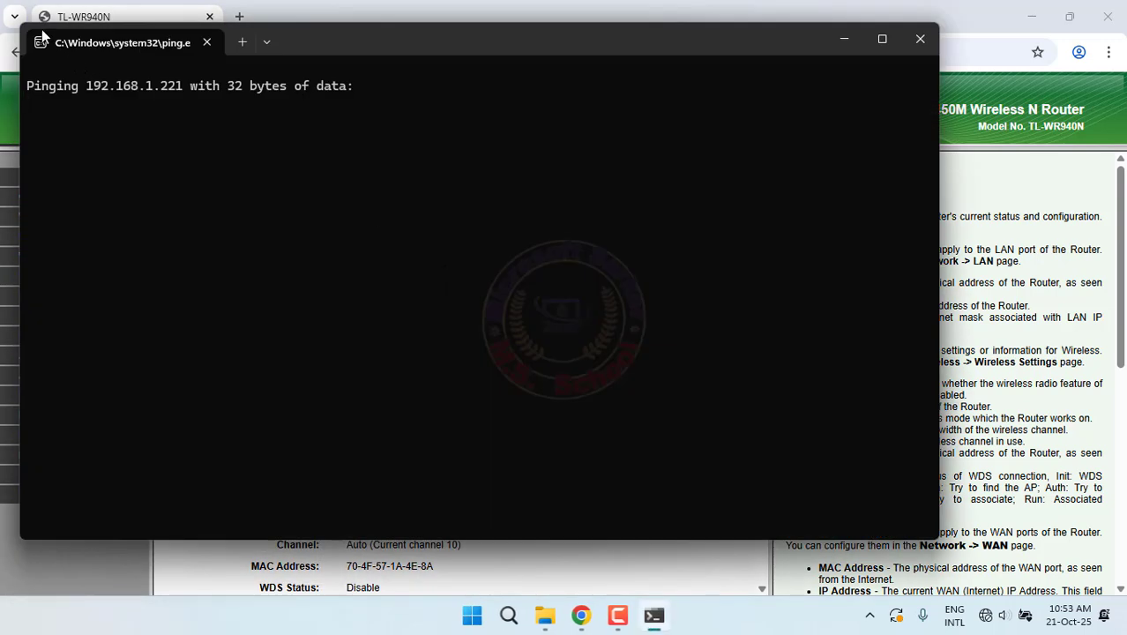
left_click_drag(147, 74, 608, 231)
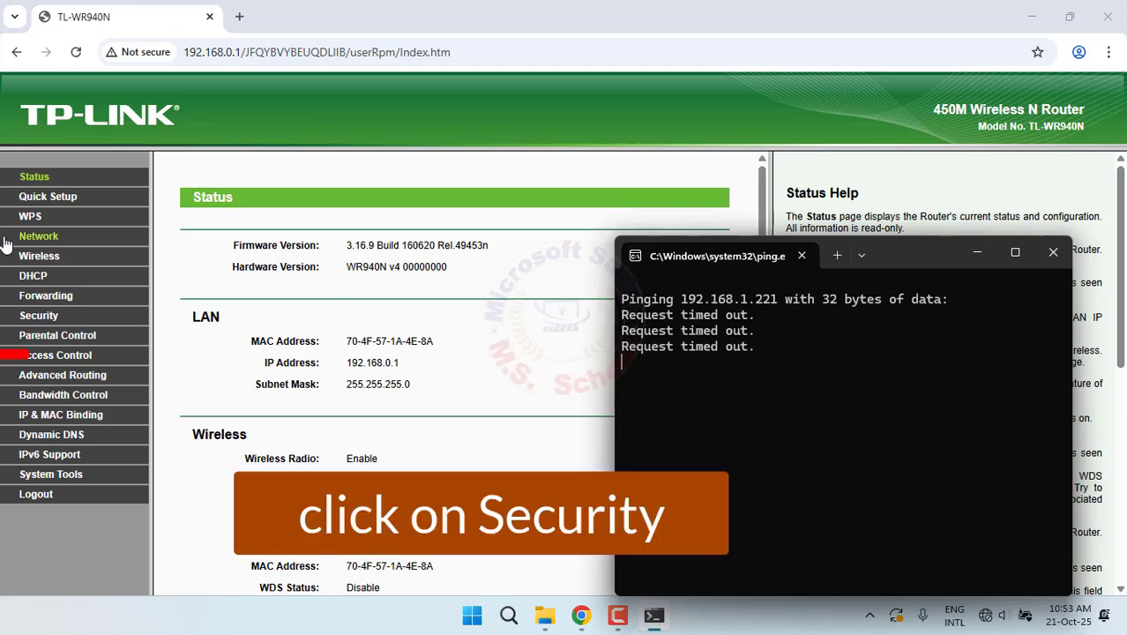
Clear the Advanced Security WAN/LAN ping-blocking options, save, and check the ping now replies
left_click(51, 316)
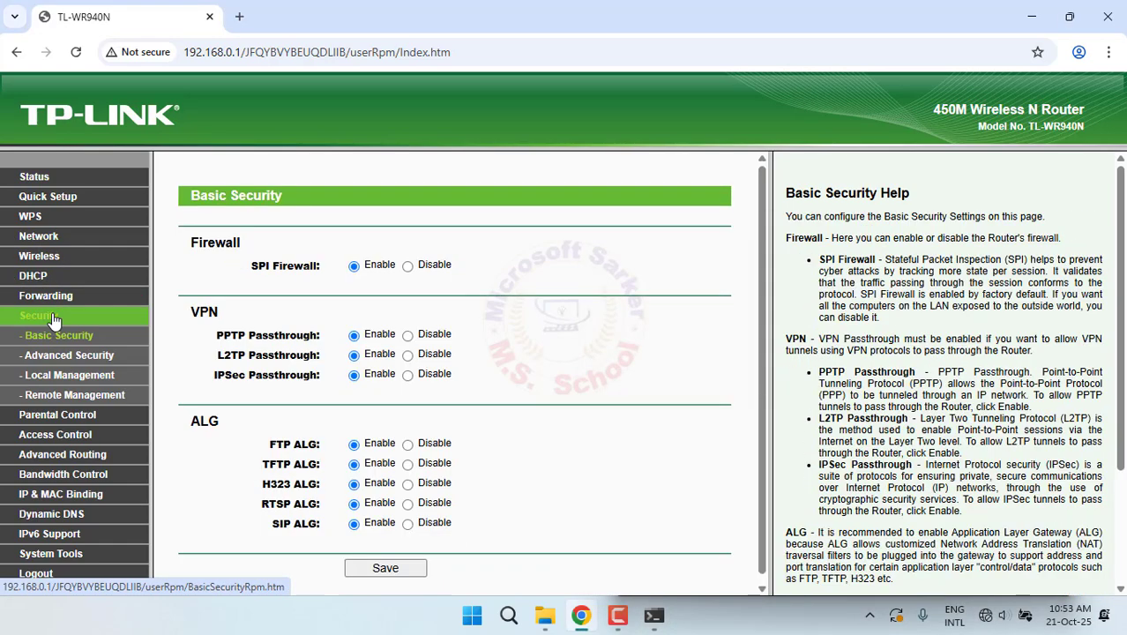
left_click(74, 358)
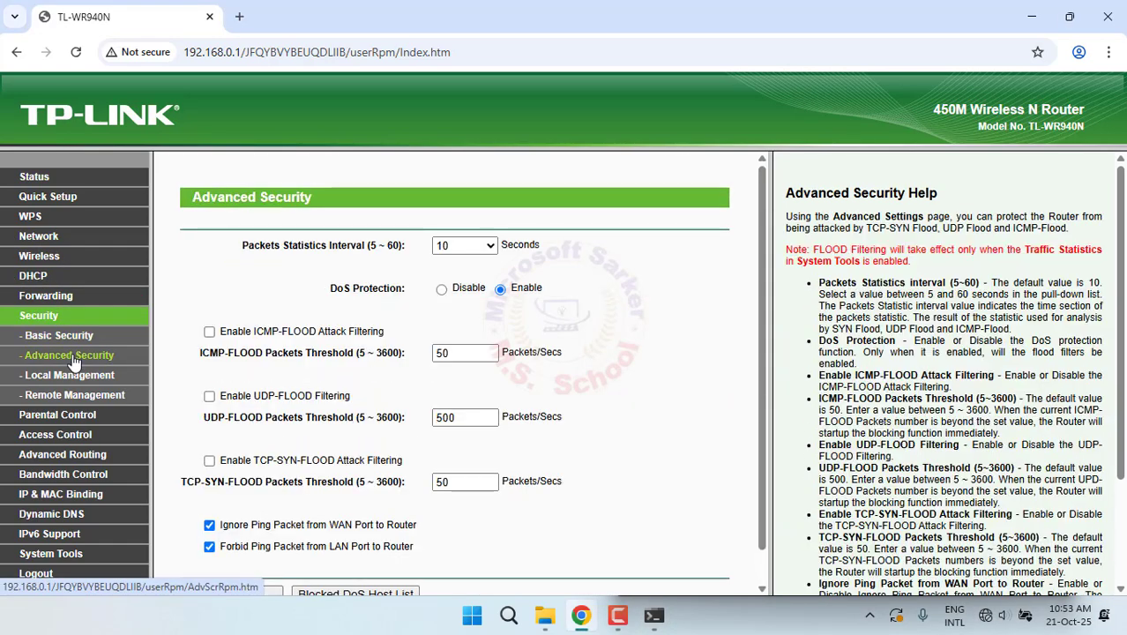
scroll(242, 386, "down", 1)
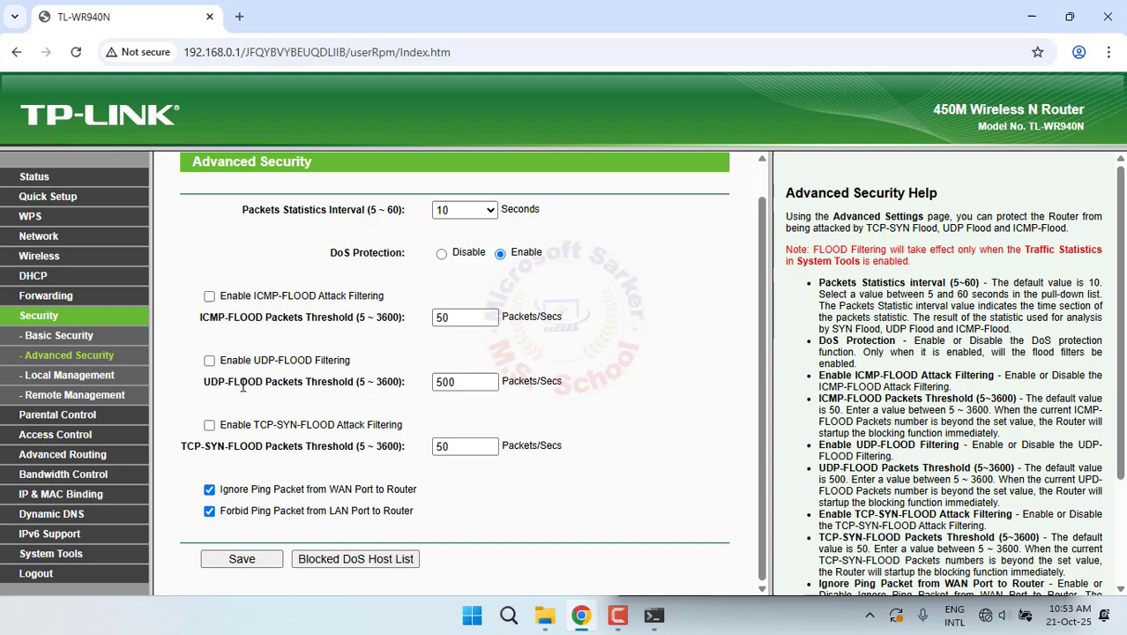
left_click(209, 489)
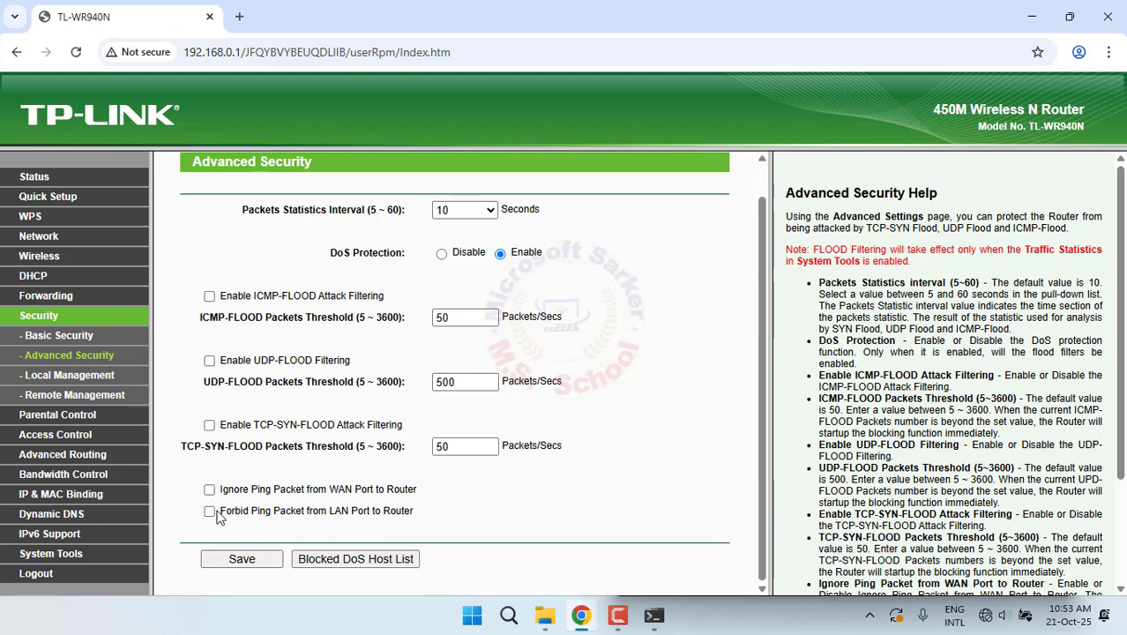
left_click(242, 559)
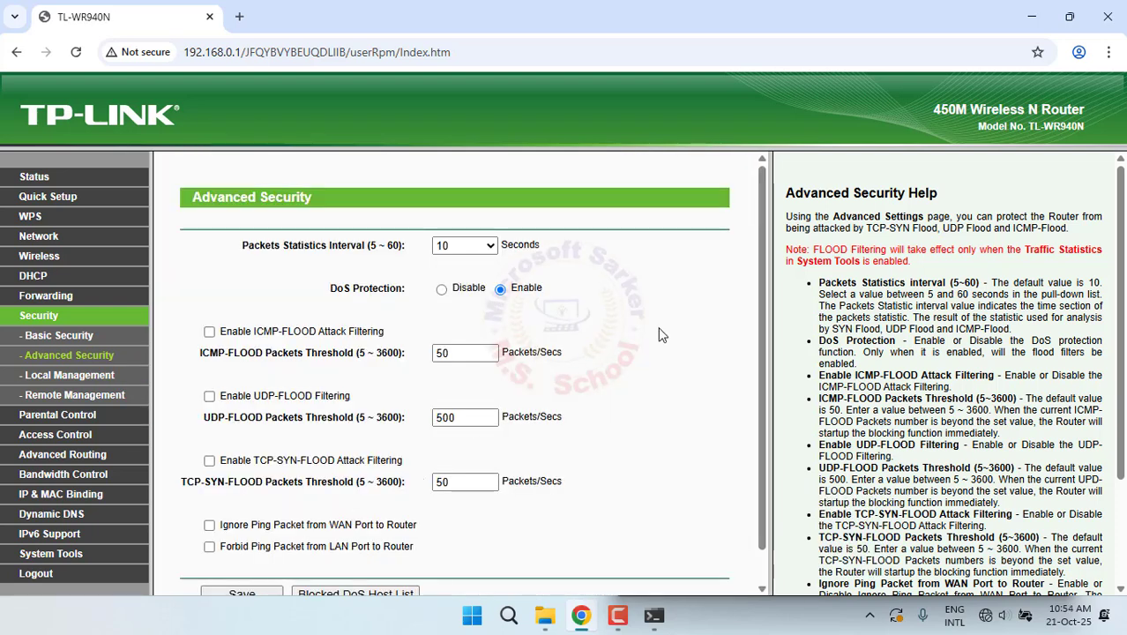
left_click(667, 621)
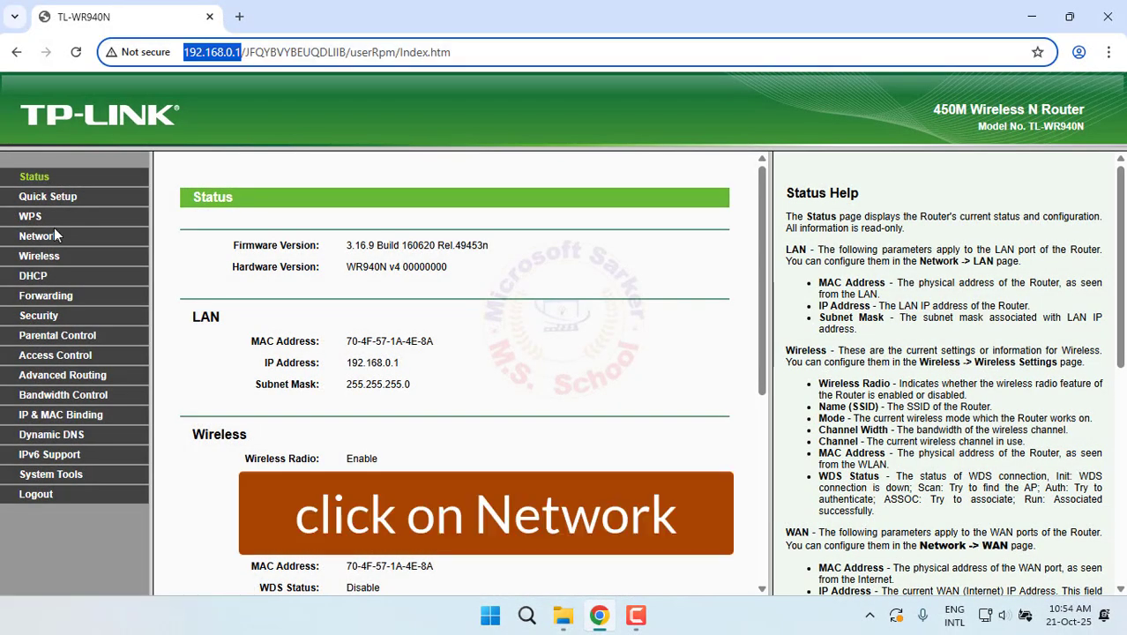
Change the LAN IP address from 192.168.0.1 to 192.168.0.90 and save
left_click(48, 234)
left_click(38, 299)
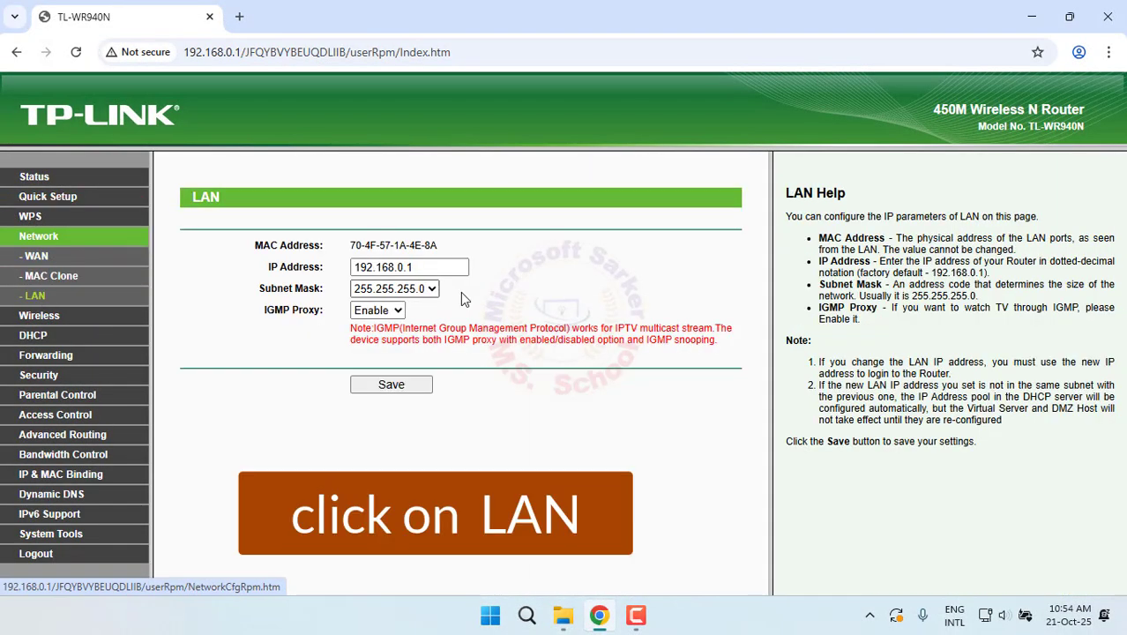
left_click_drag(428, 266, 295, 263)
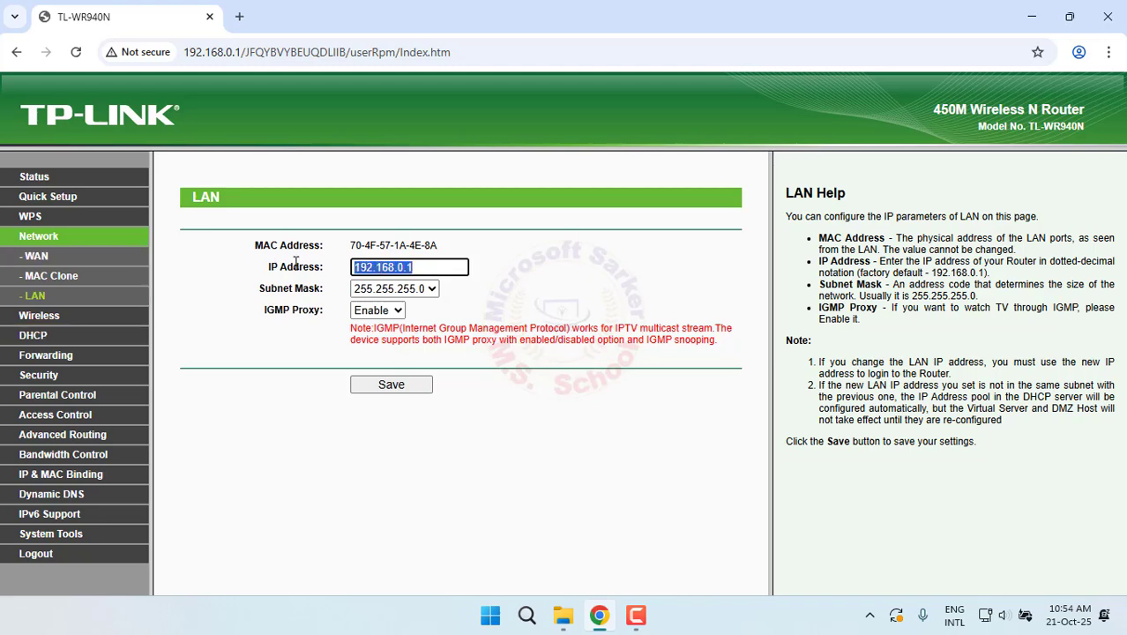
left_click(386, 268)
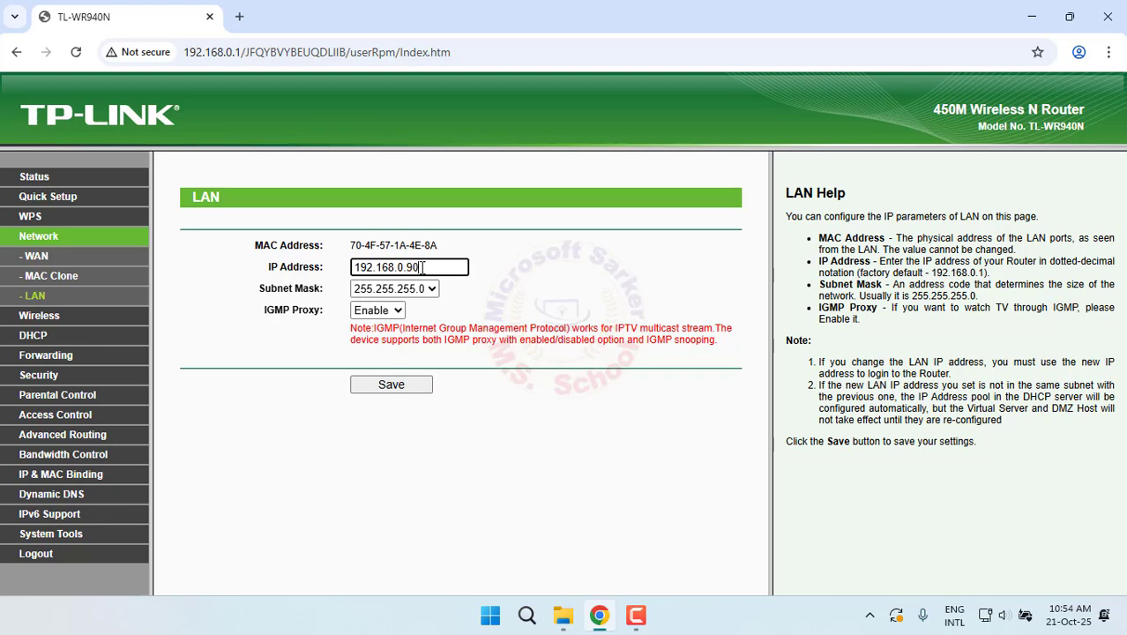
left_click(408, 388)
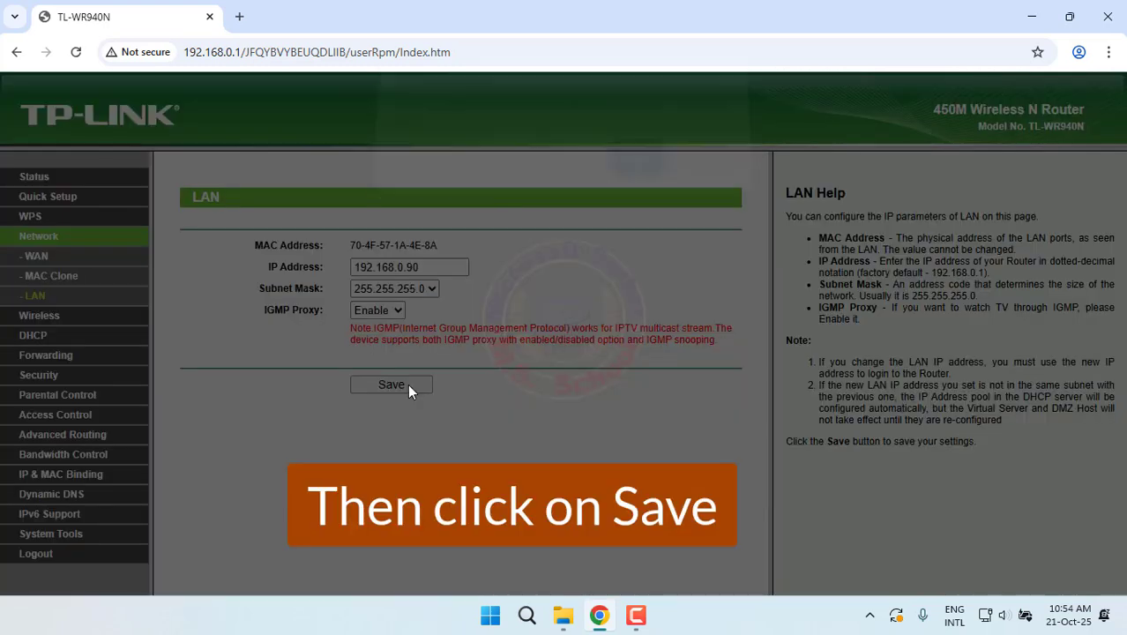
Confirm the router reboot and log back in as admin at 192.168.0.90
left_click(634, 175)
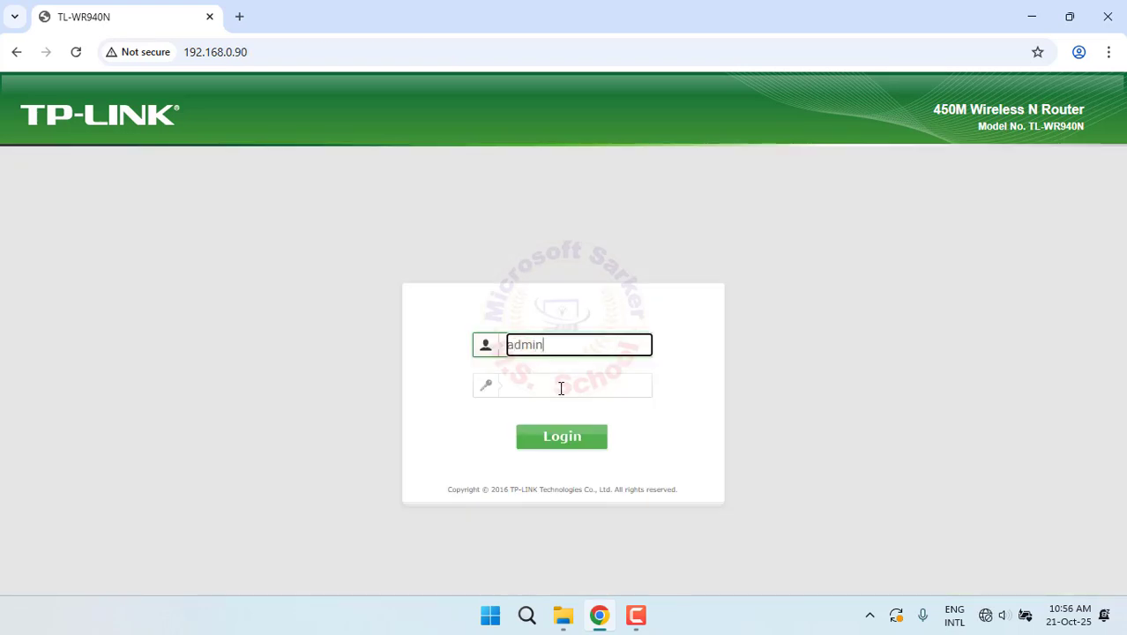
left_click(561, 388)
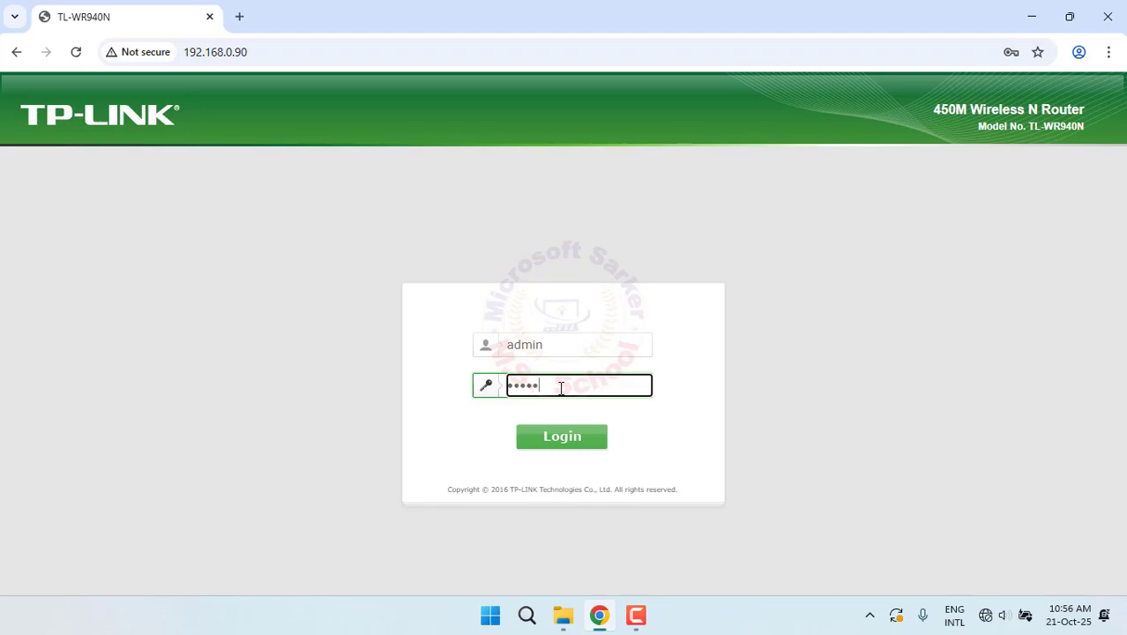
key("Return")
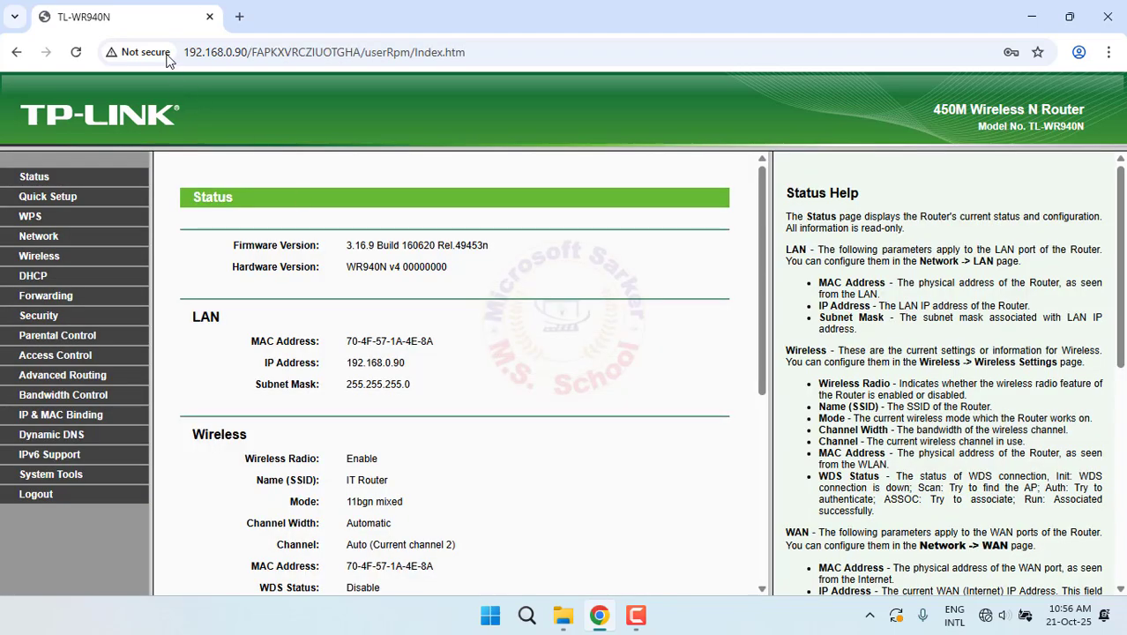
Check the new router IP in the address bar against the Status page's LAN IP
left_click_drag(249, 50, 141, 38)
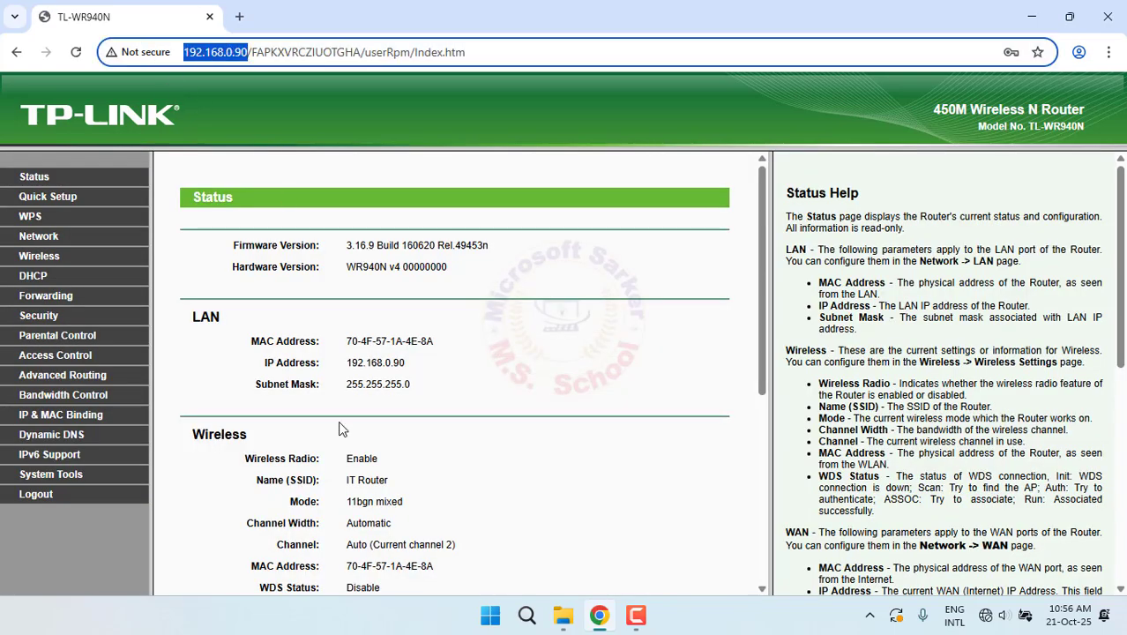
left_click_drag(405, 362, 332, 367)
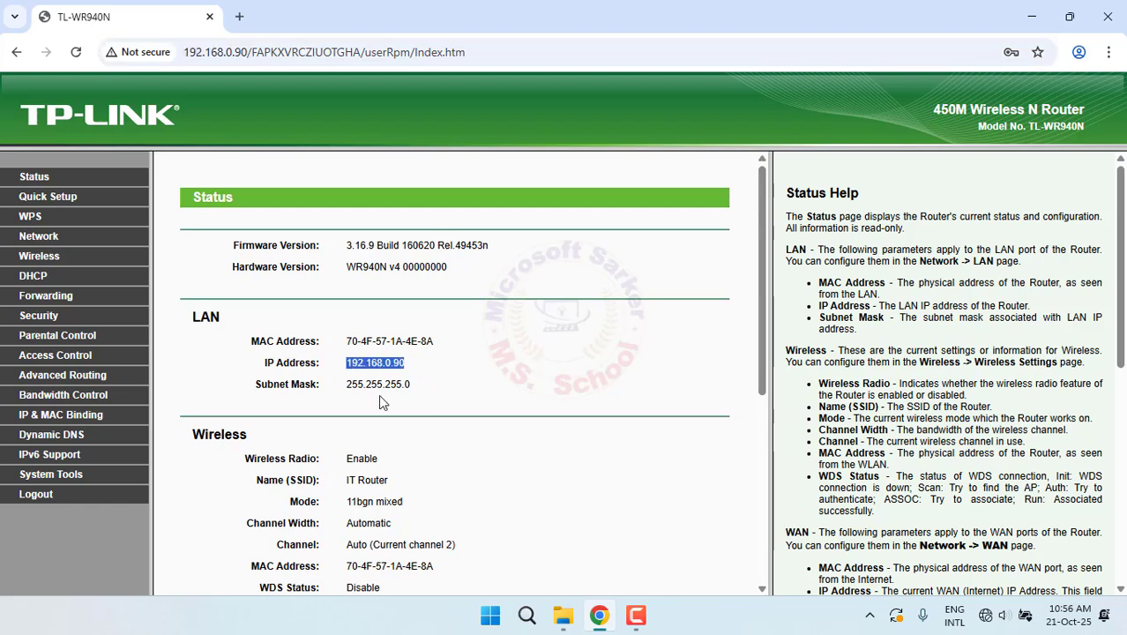
left_click(540, 449)
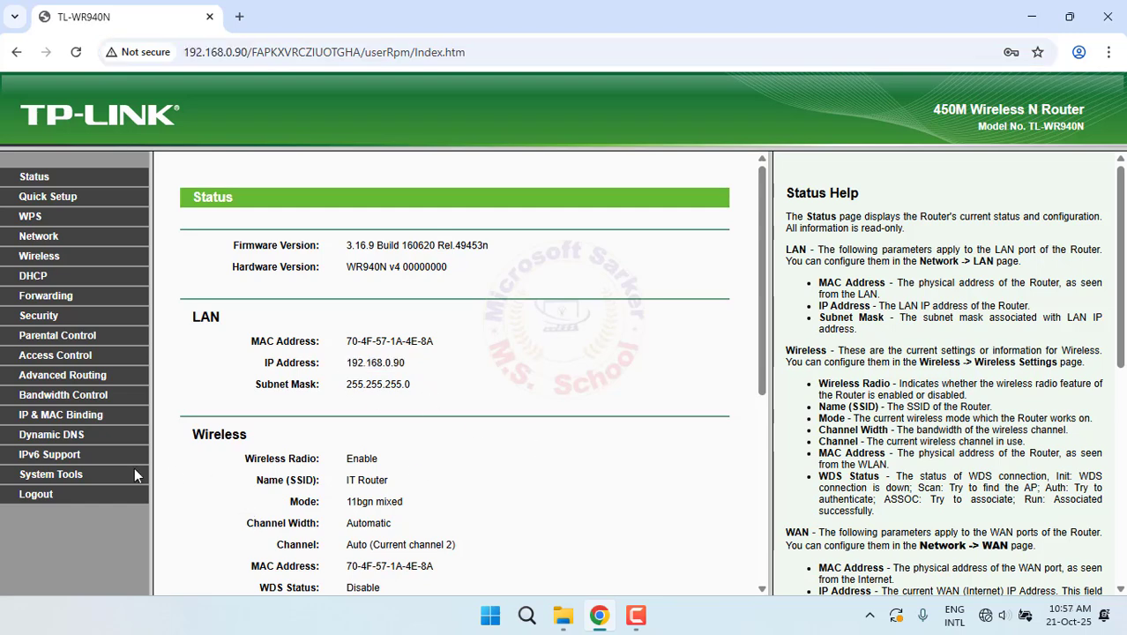
Download and keep a config.bin backup from System Tools > Backup & Restore, then go to Factory Defaults
left_click(86, 474)
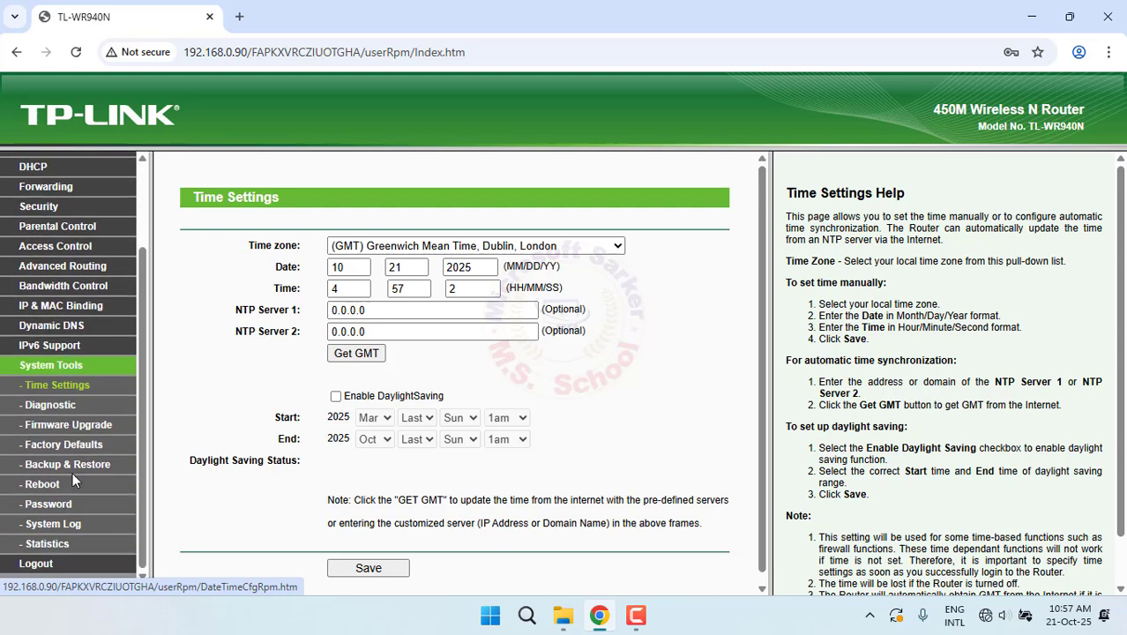
left_click(85, 465)
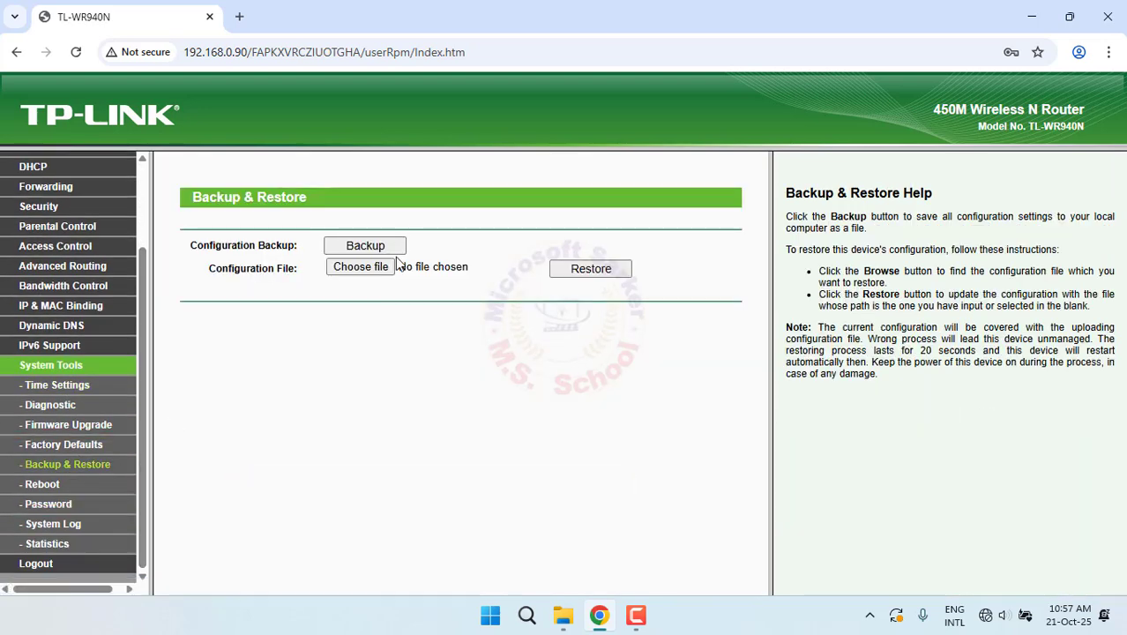
left_click(365, 246)
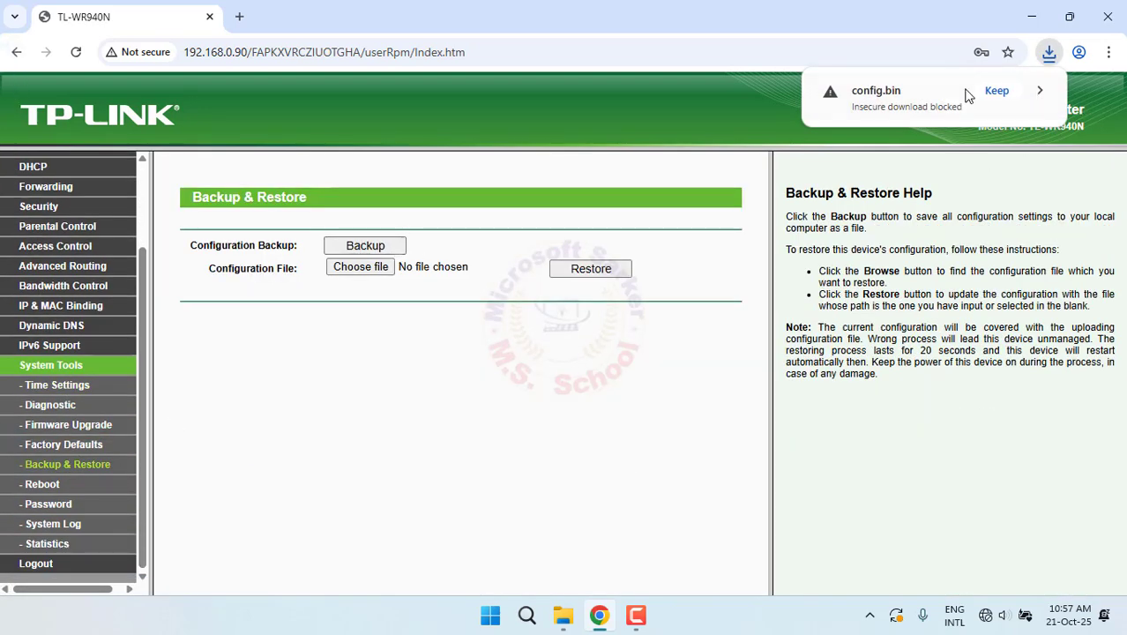
left_click(999, 90)
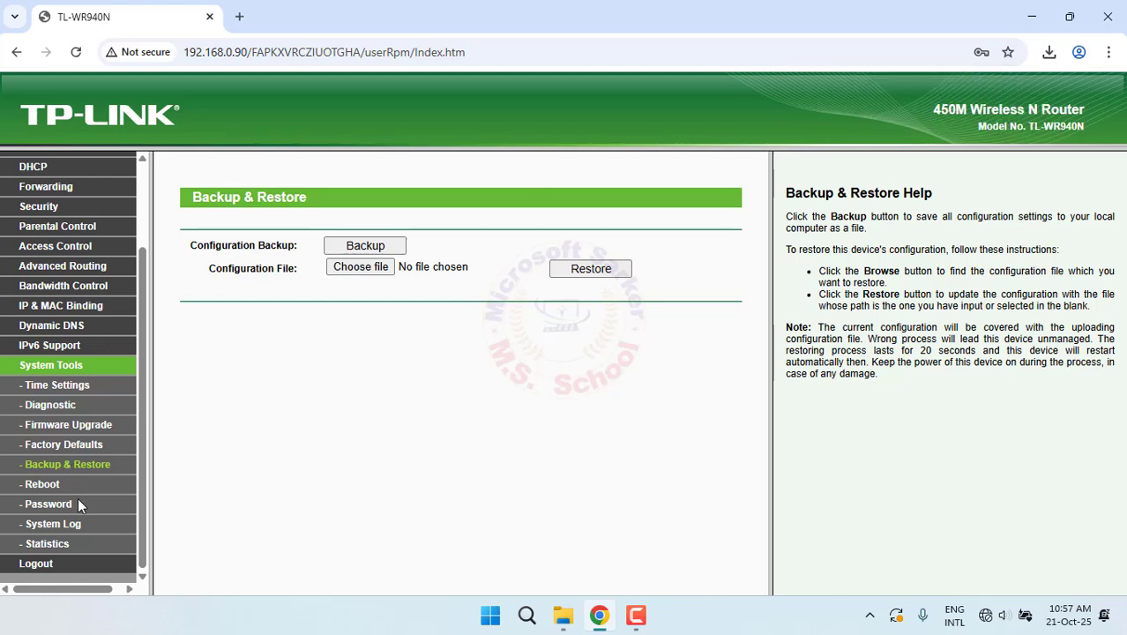
left_click(67, 442)
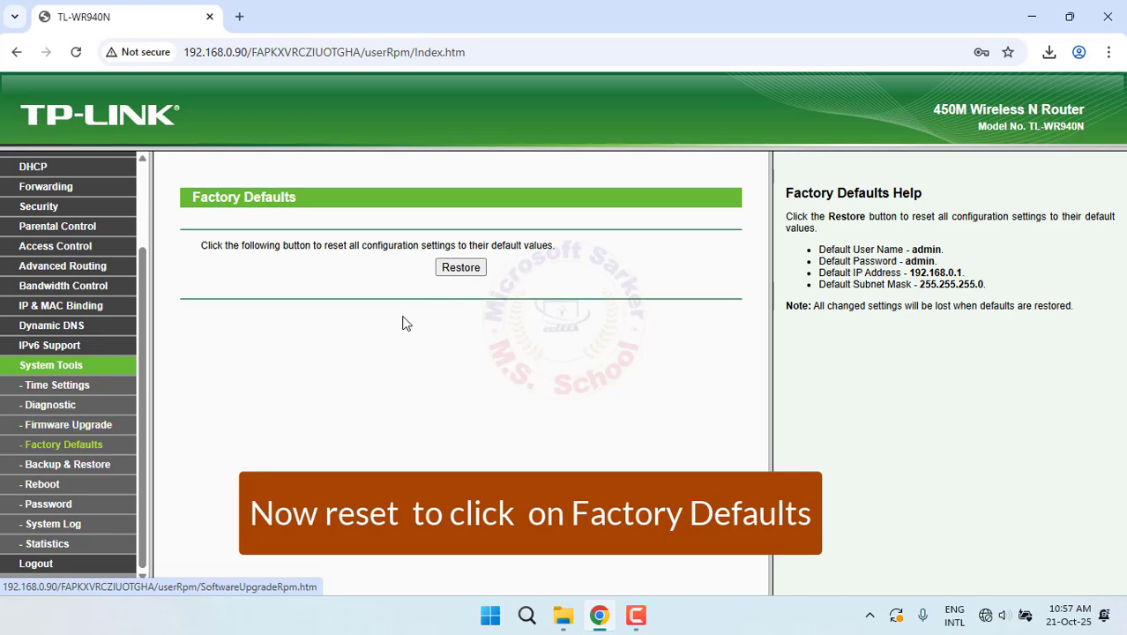
Reset the router to factory defaults and log back in as admin
left_click(473, 274)
left_click(639, 173)
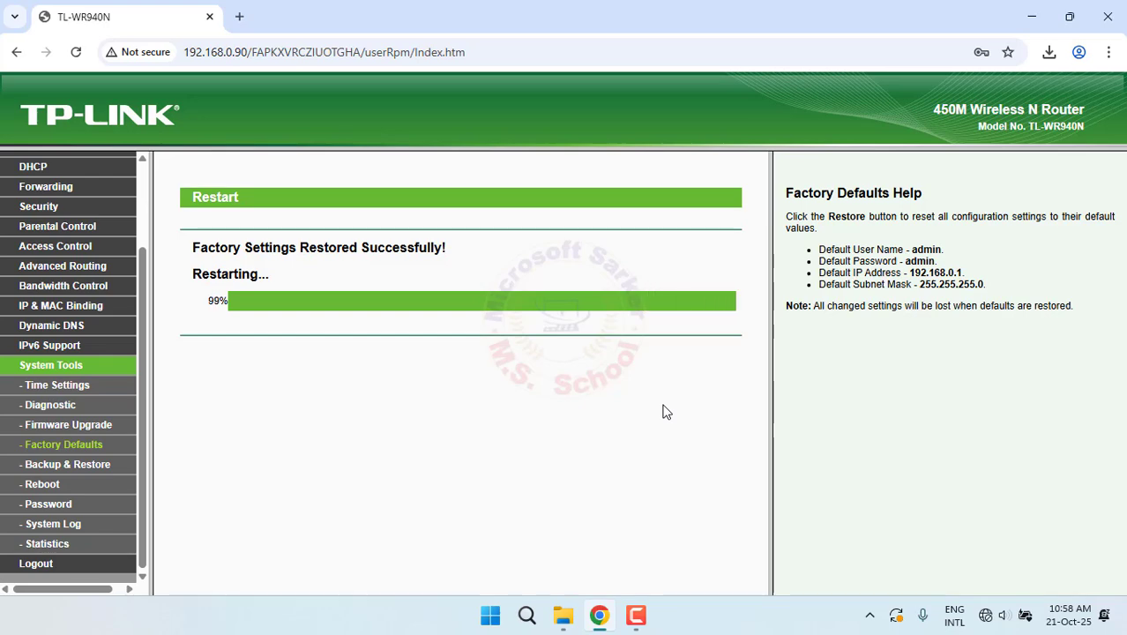
key("Tab")
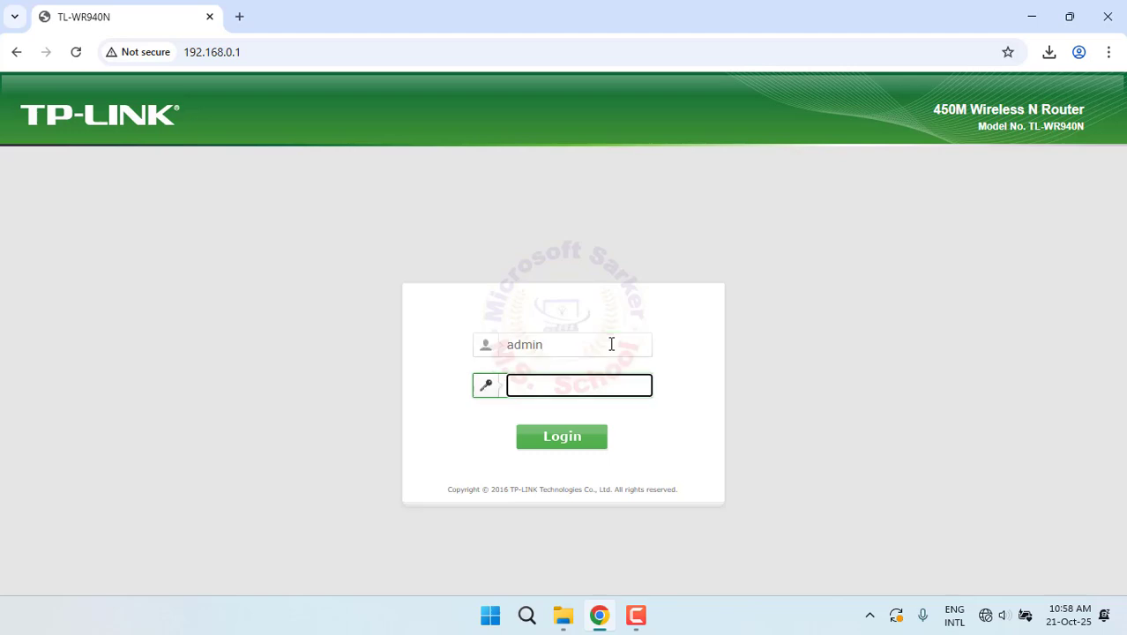
left_click(570, 440)
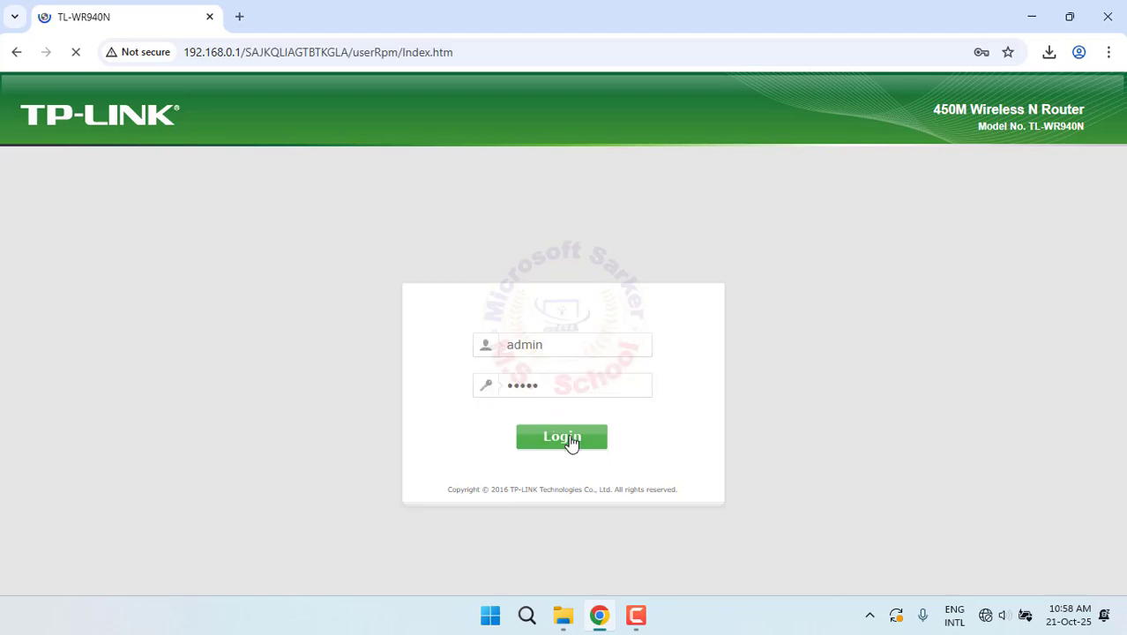
Return to the Status page and expand the System Tools section
left_click(35, 177)
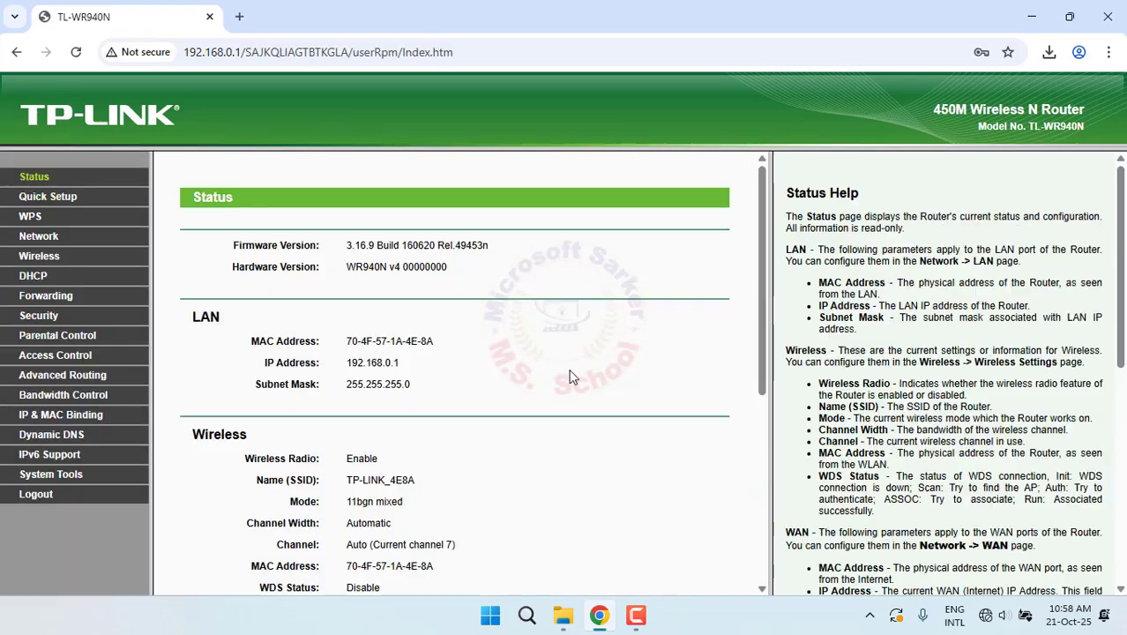
left_click(62, 476)
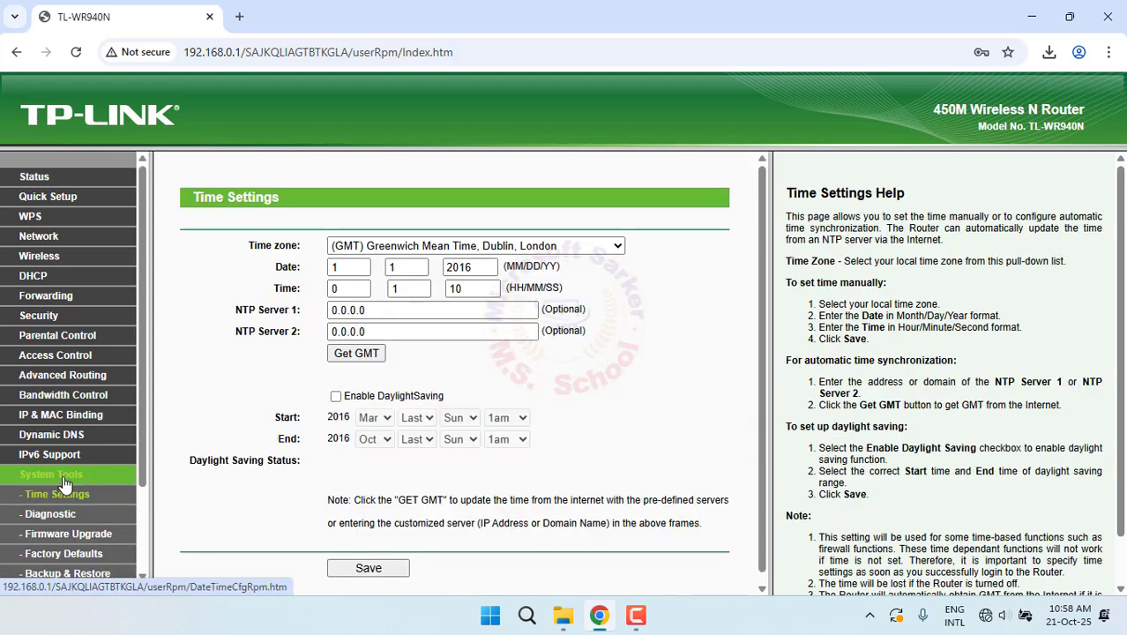
scroll(75, 476, "down", 3)
Restore the router settings from the config.bin backup in Downloads and confirm the restore
left_click(78, 471)
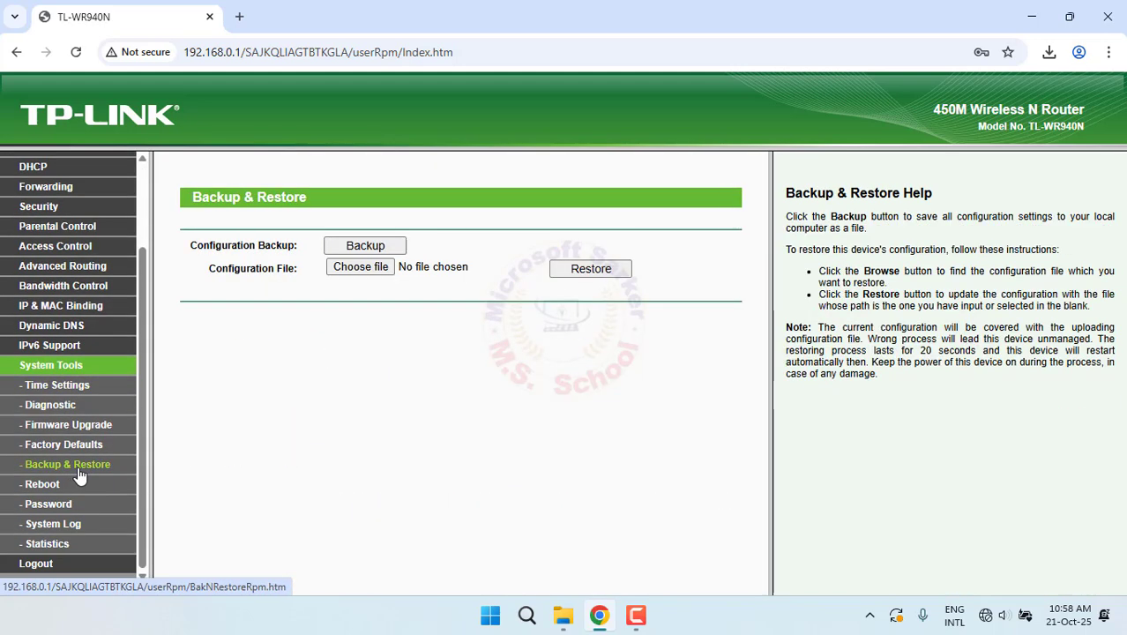
left_click(369, 267)
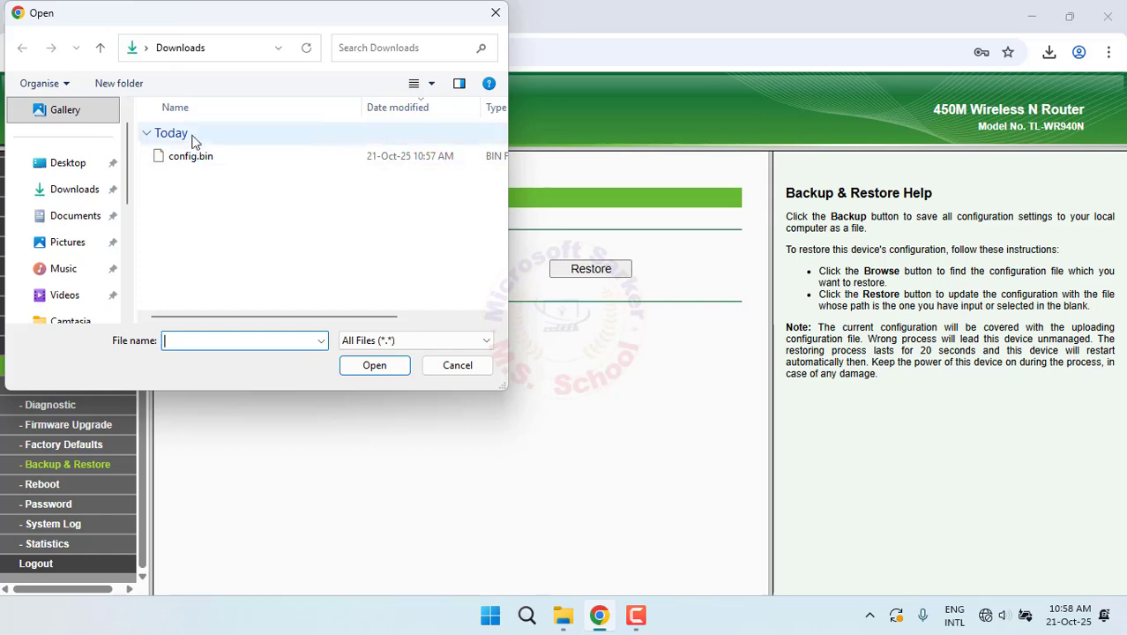
left_click(205, 159)
left_click(386, 368)
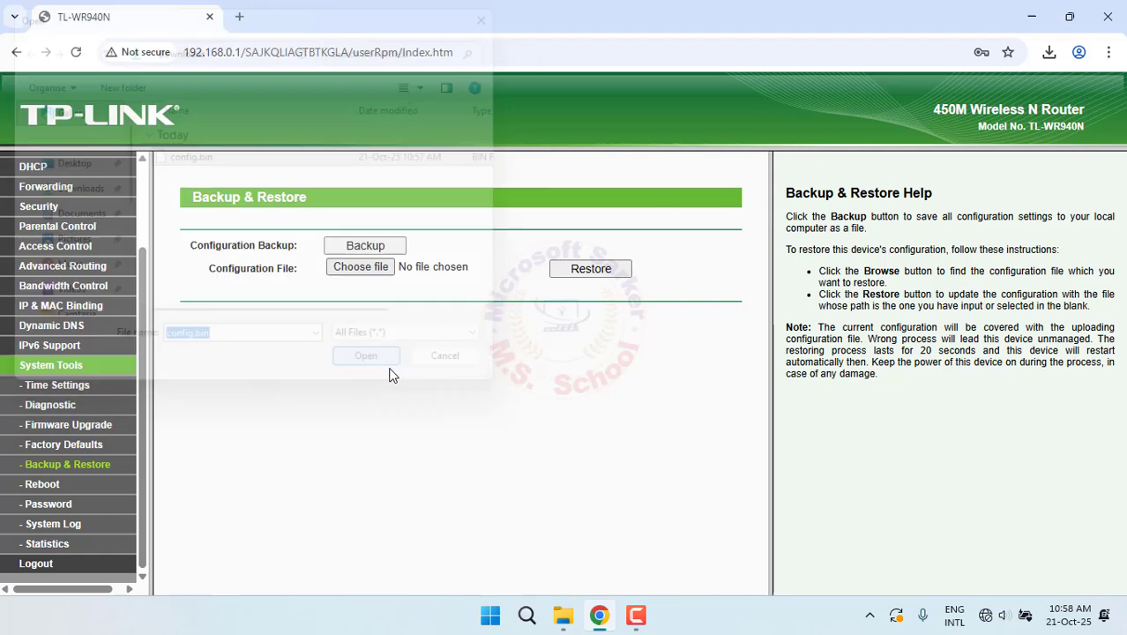
left_click(590, 272)
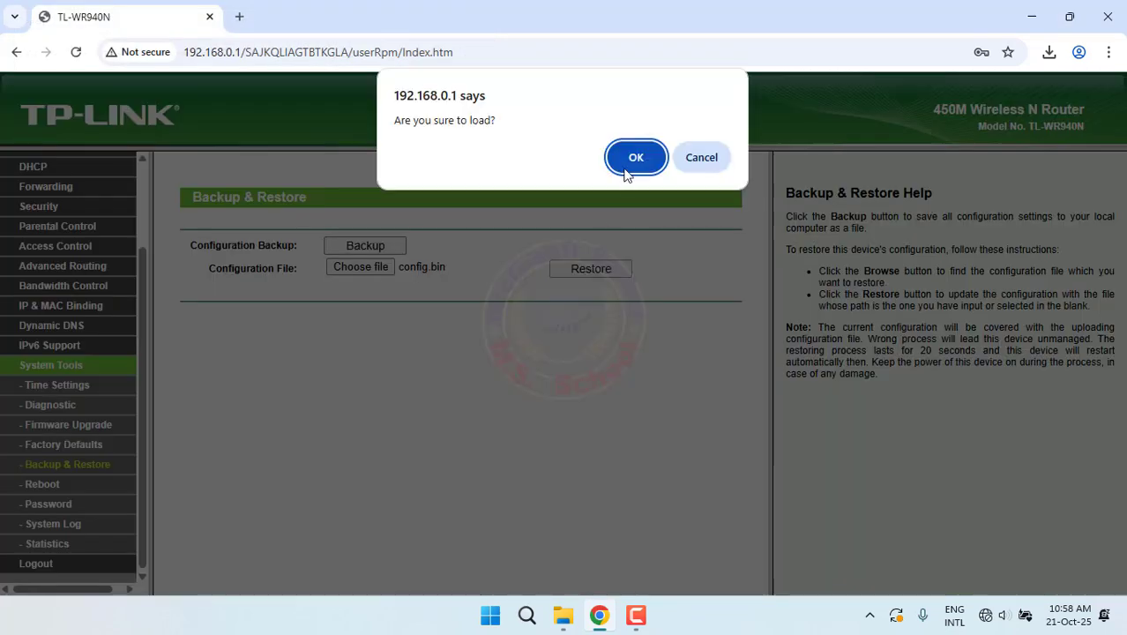
left_click(637, 156)
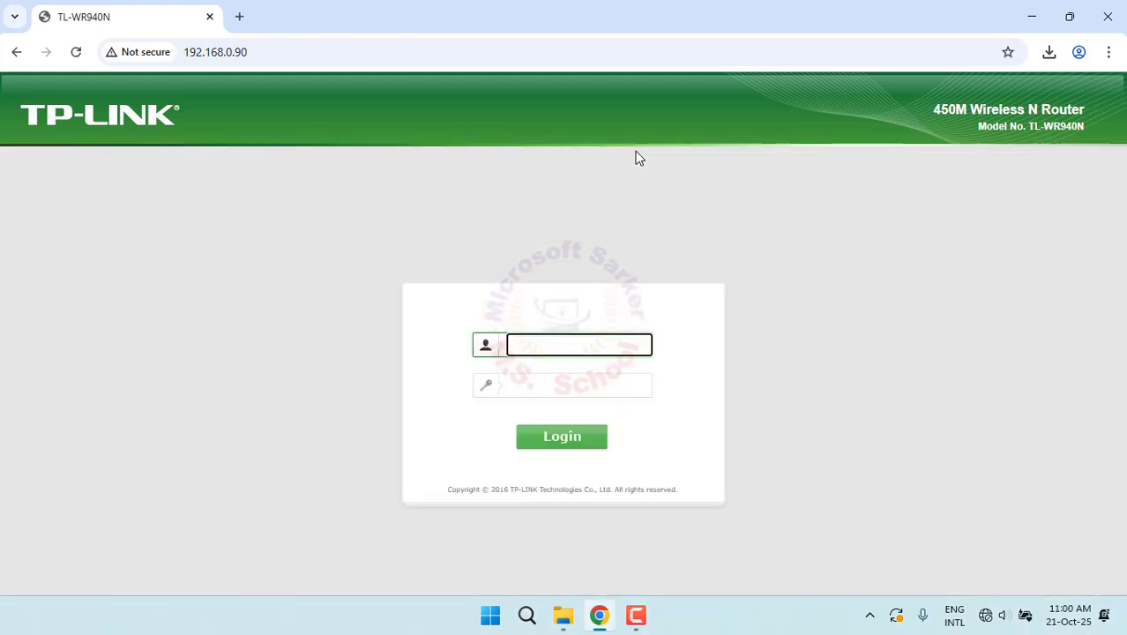
Log back in, review the Status page's LAN and WAN IP details, then open Wireless Settings
key("Tab")
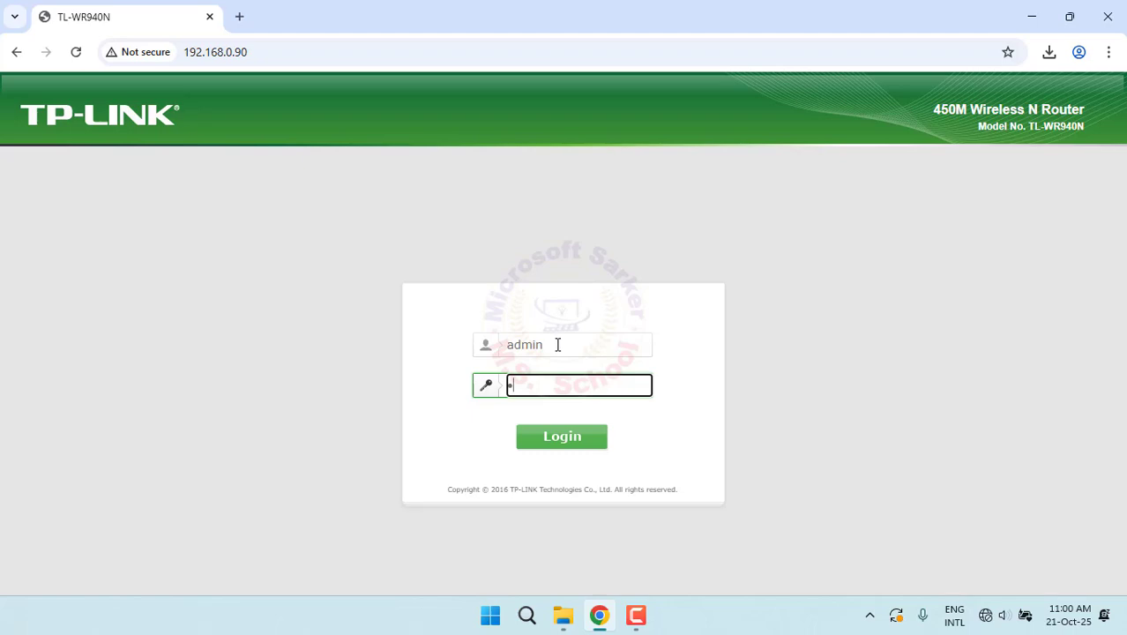
key("Return")
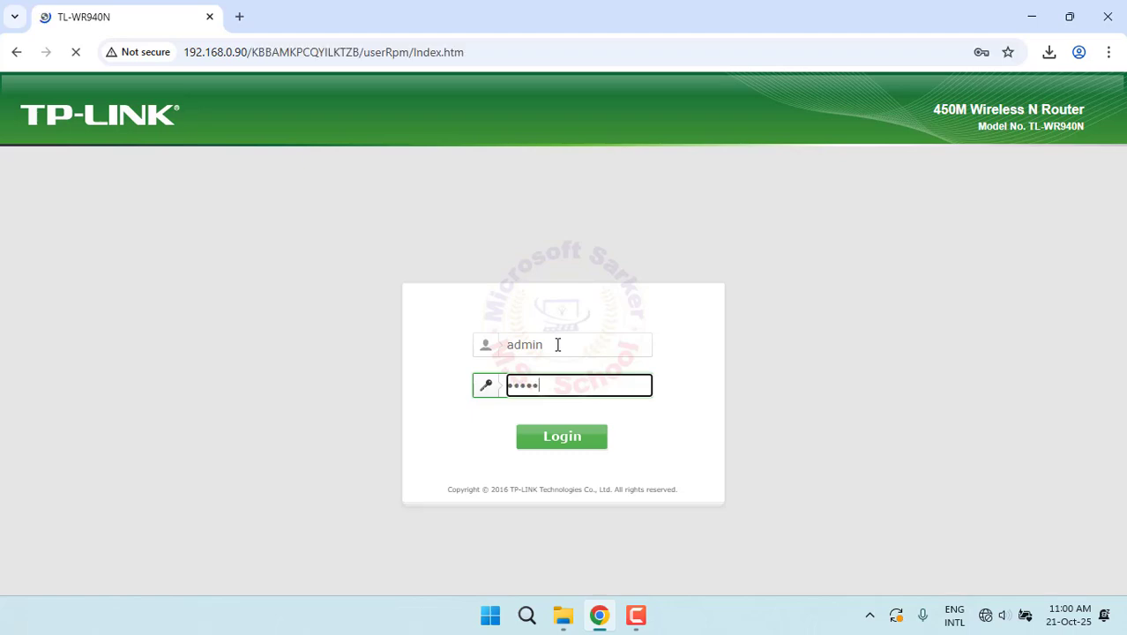
scroll(456, 384, "down", 1)
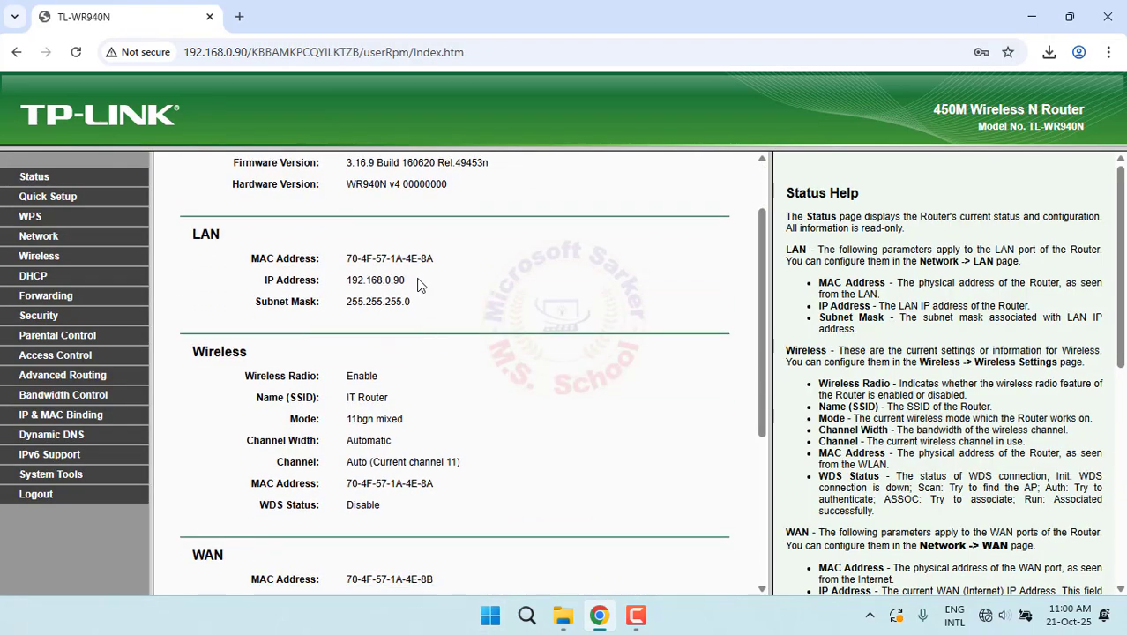
left_click_drag(420, 282, 289, 281)
left_click(432, 353)
scroll(423, 441, "down", 3)
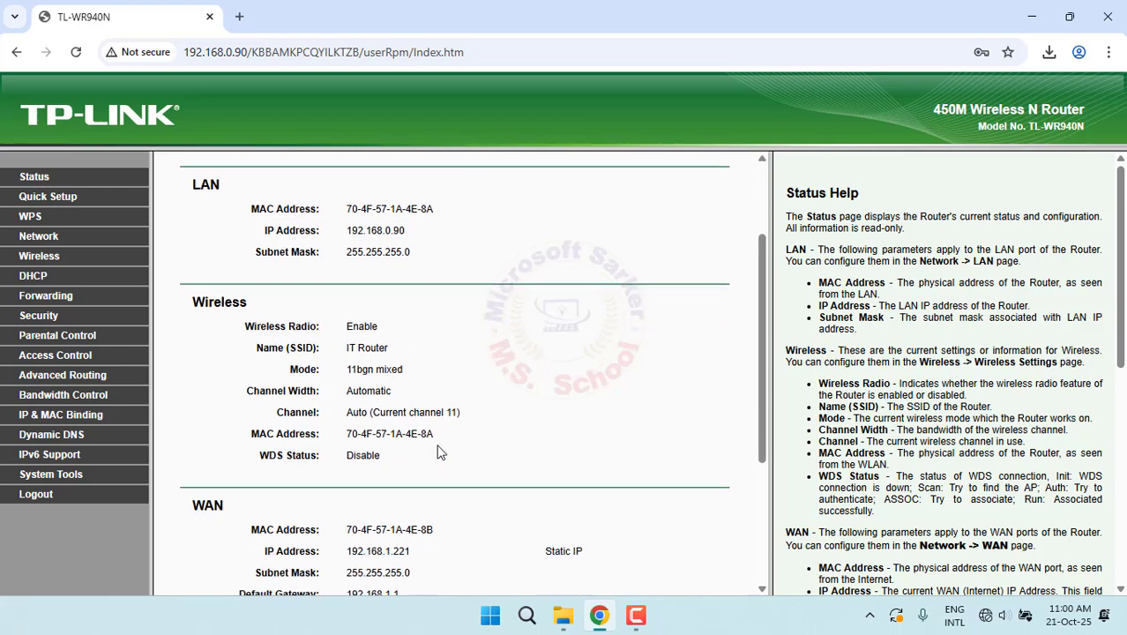
left_click_drag(401, 407, 322, 351)
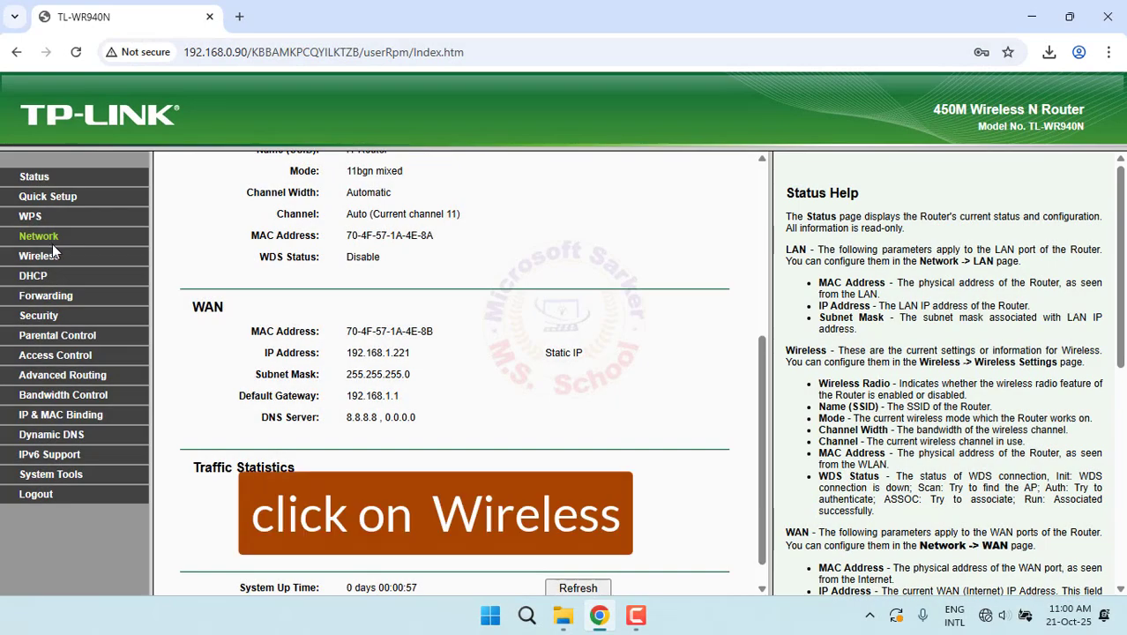
left_click(40, 256)
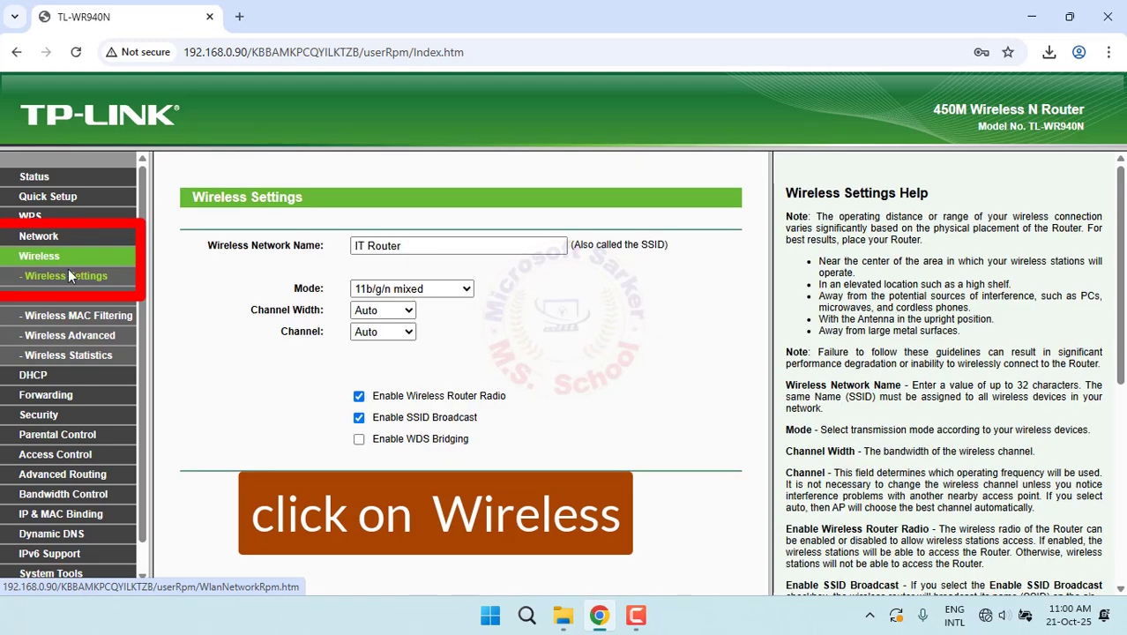
Replace 'Router' with 'Administrator' so the network name reads 'IT Administrator', and save
left_click_drag(414, 246, 293, 243)
double_click(374, 247)
type("Adminis")
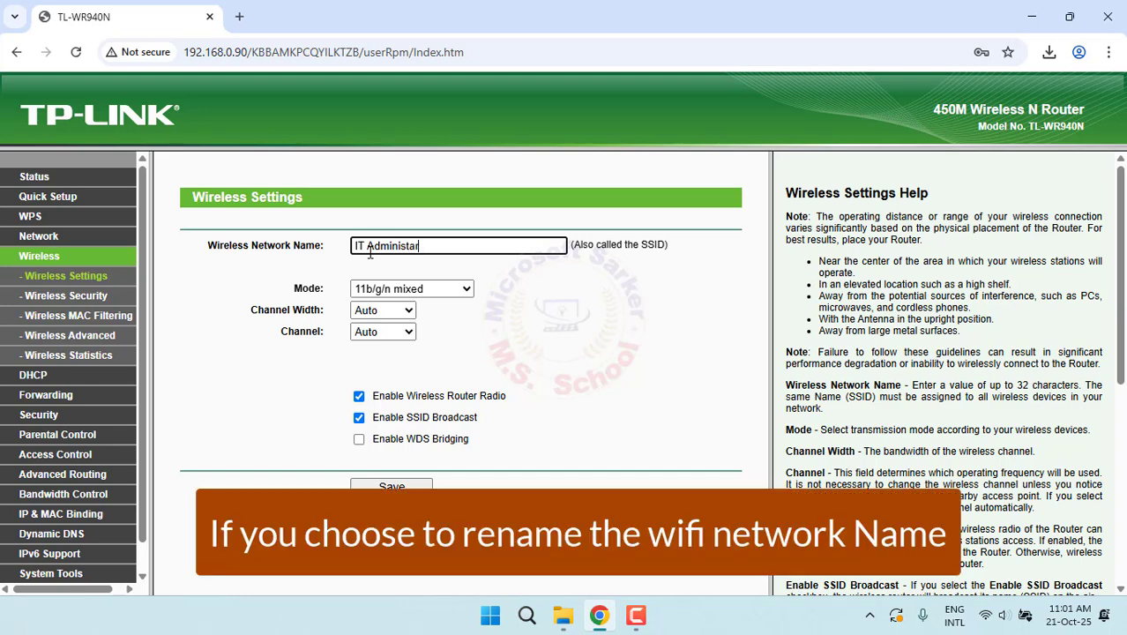
type("trator")
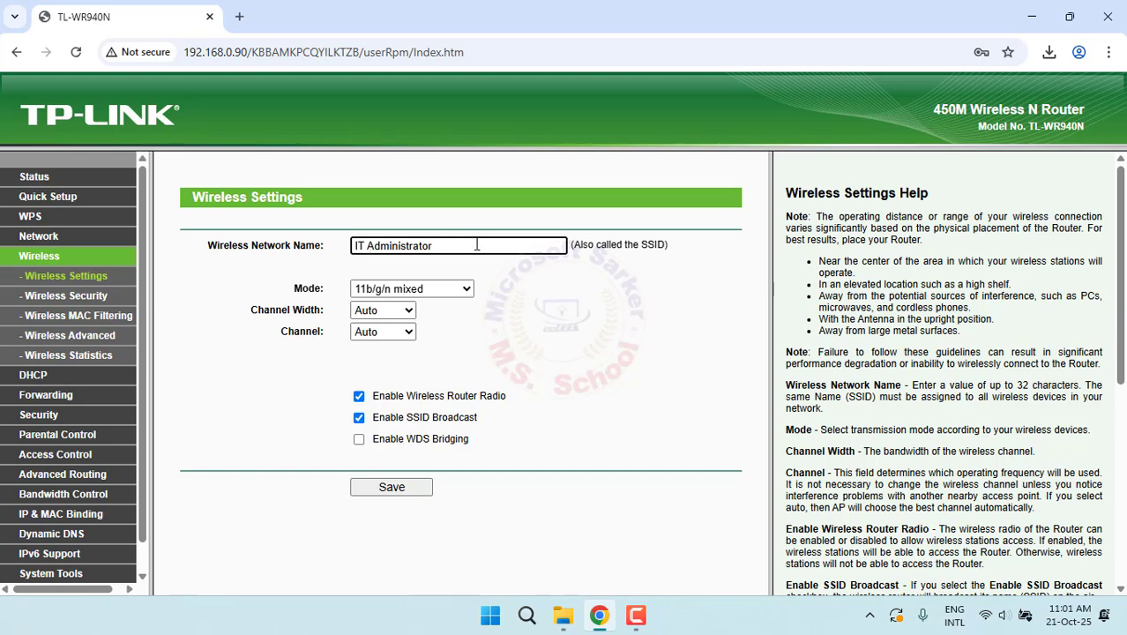
left_click(398, 490)
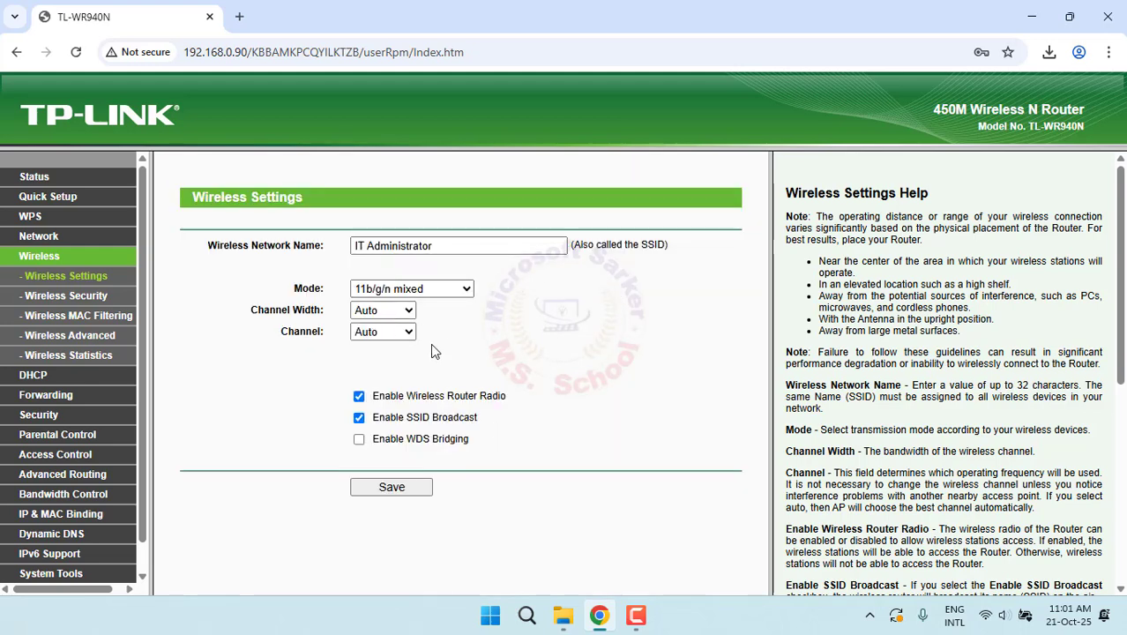
In Wireless Security, replace the WPA/WPA2-Personal password with the new 12-digit password and save
left_click(103, 298)
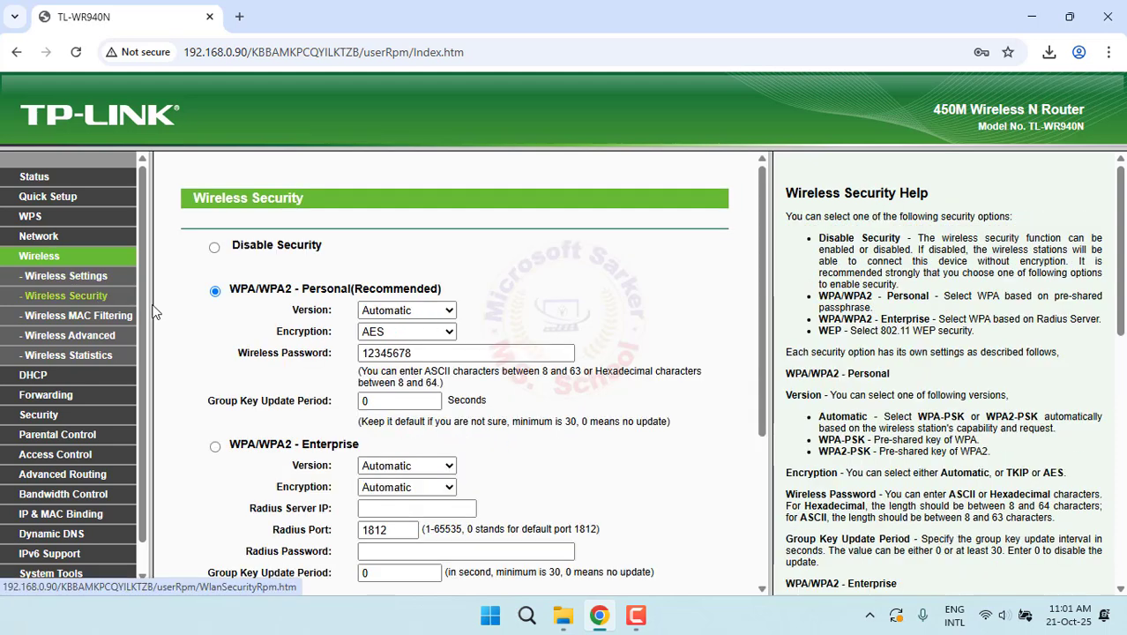
left_click(424, 353)
left_click_drag(424, 353, 275, 358)
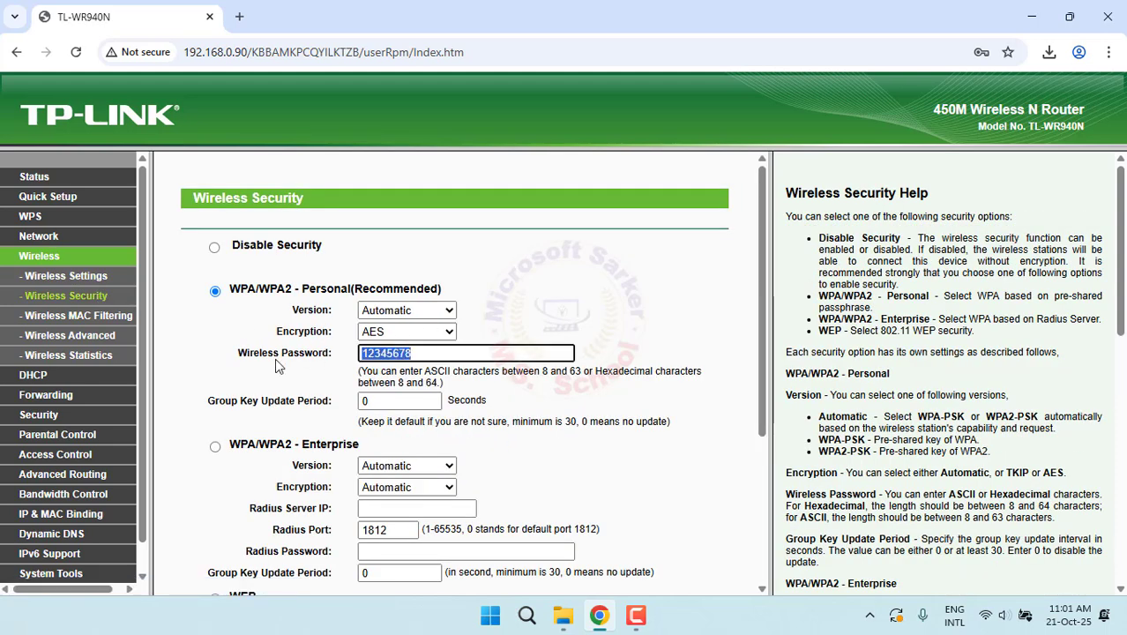
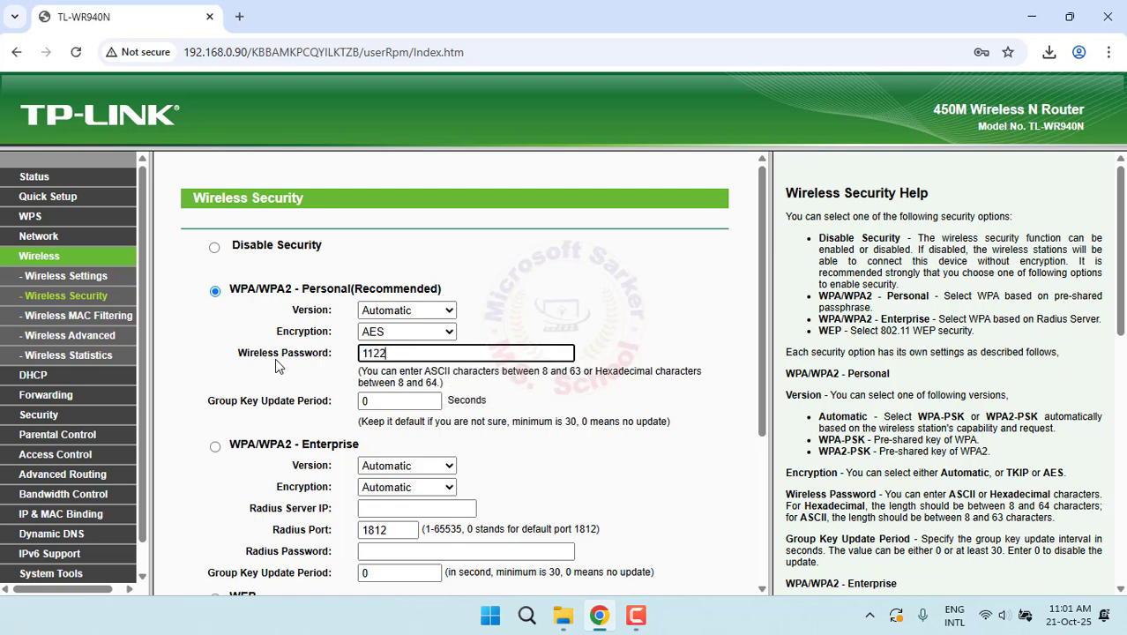
left_click_drag(445, 353, 238, 348)
scroll(365, 502, "down", 3)
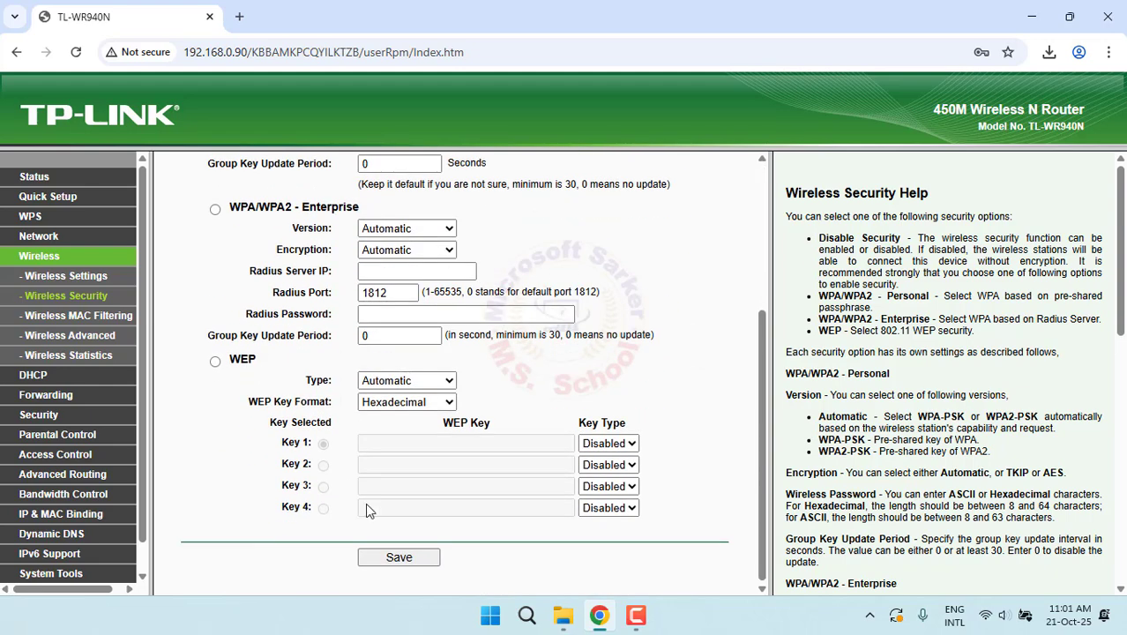
left_click(418, 562)
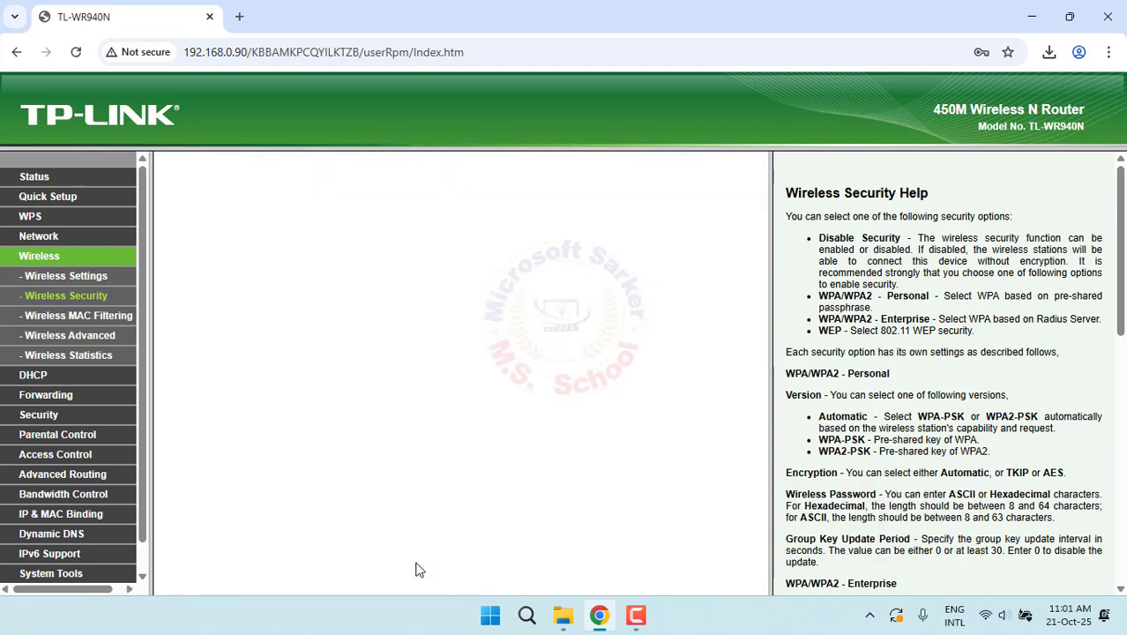
Return to the router Status page and pick IT Administrator from the Windows Wi-Fi list
left_click(44, 185)
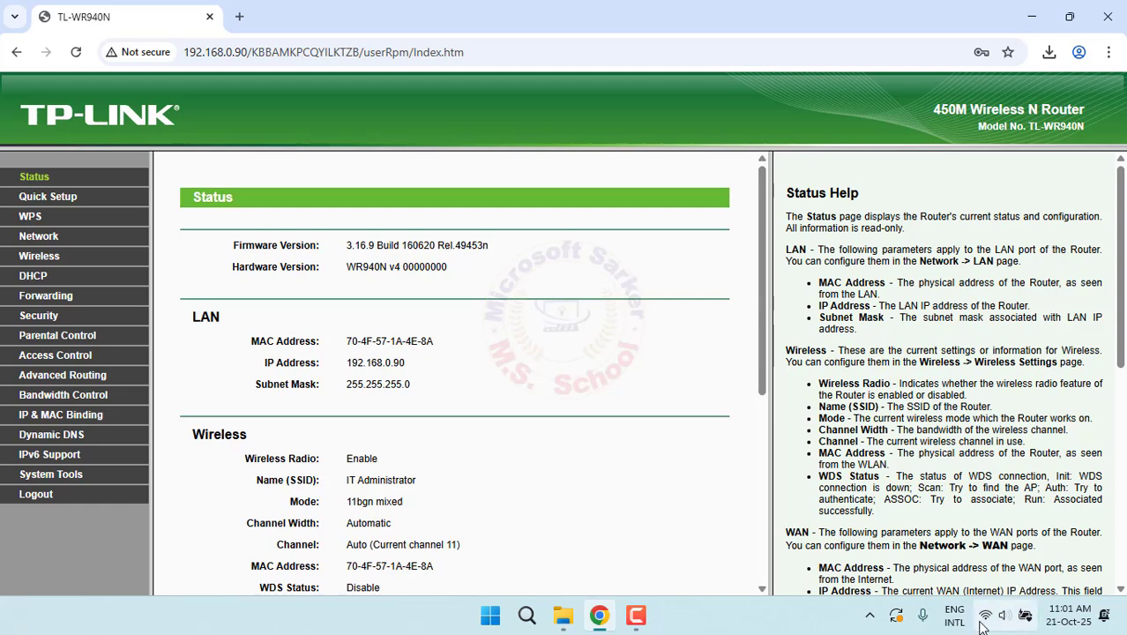
left_click(981, 620)
left_click(897, 309)
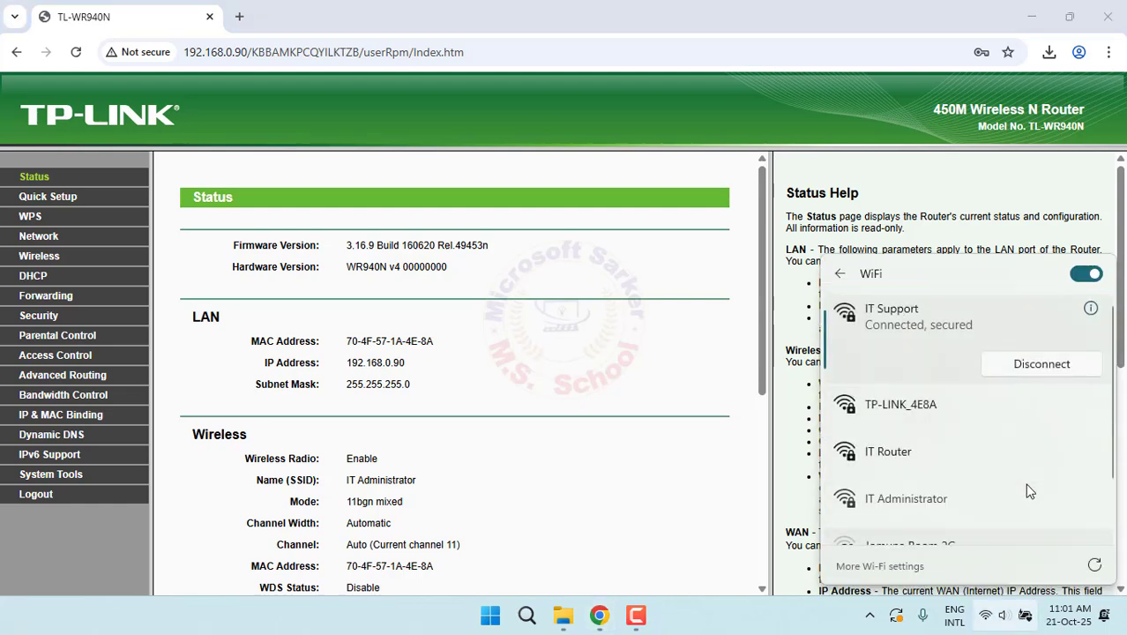
left_click(987, 497)
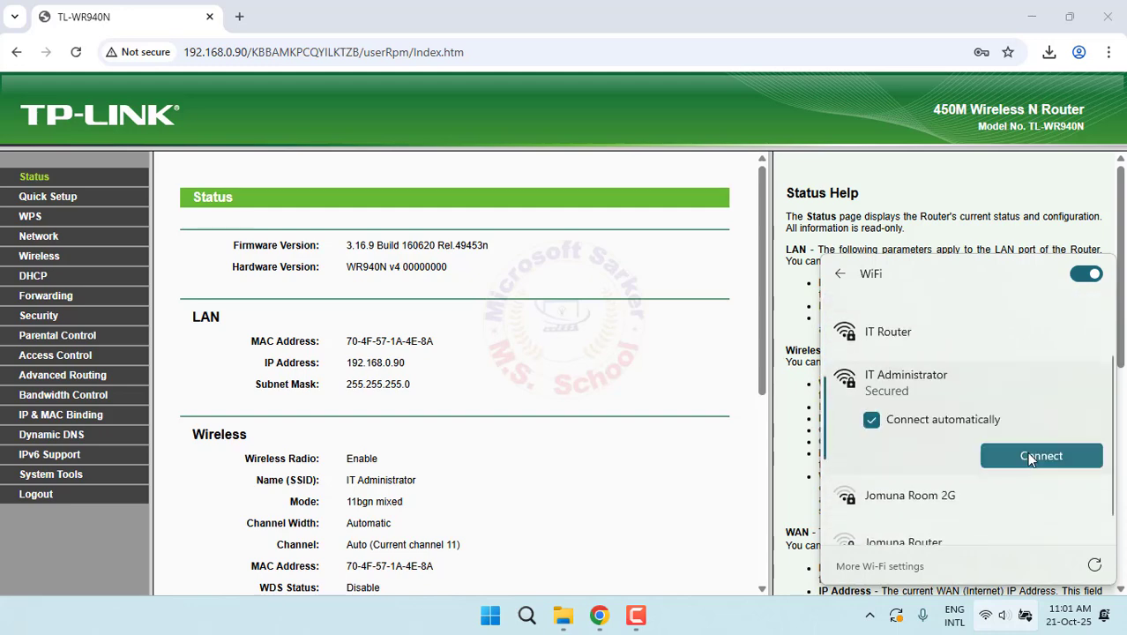
Connect to IT Administrator with the new Wi-Fi password, then close the Wi-Fi flyout
left_click(1029, 456)
type("•••••••••••")
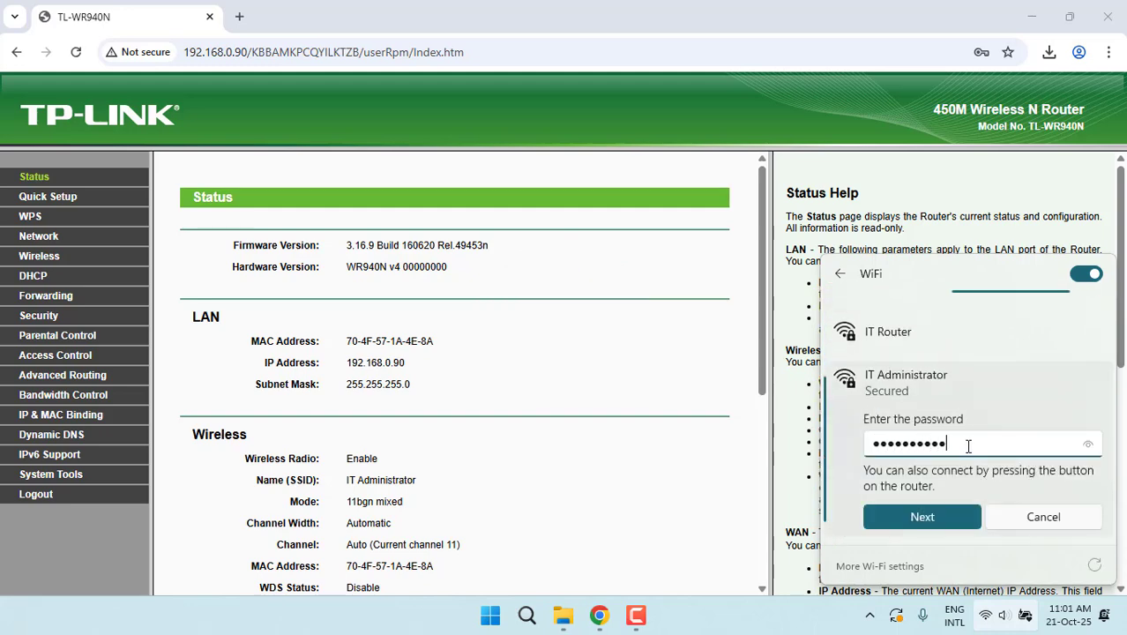
type("6")
left_click(1088, 444)
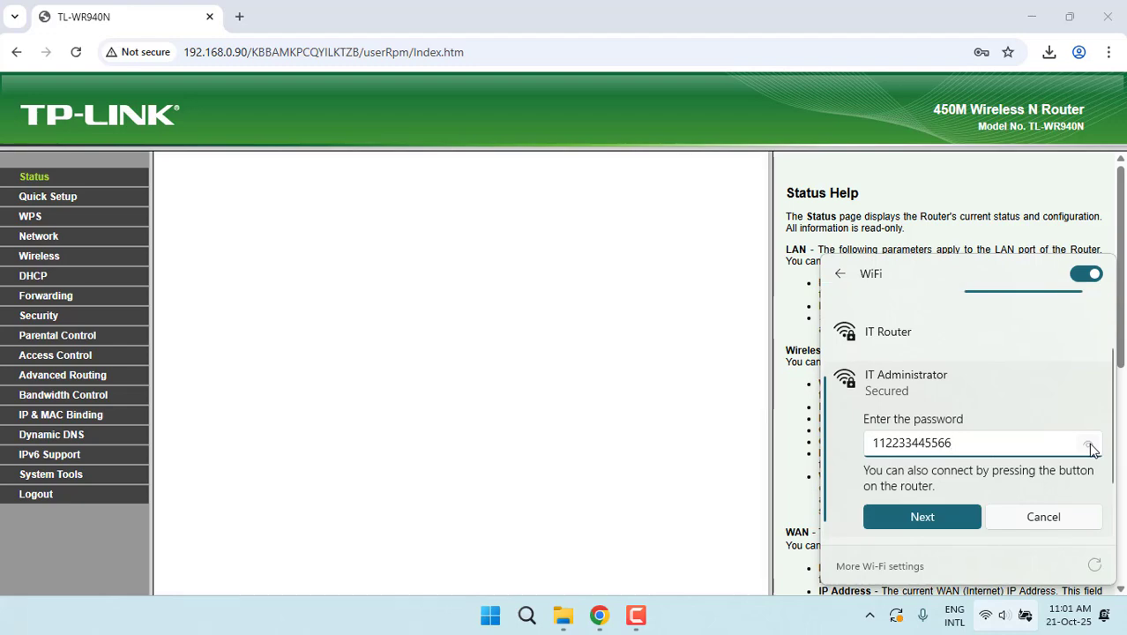
left_click(926, 515)
left_click(430, 405)
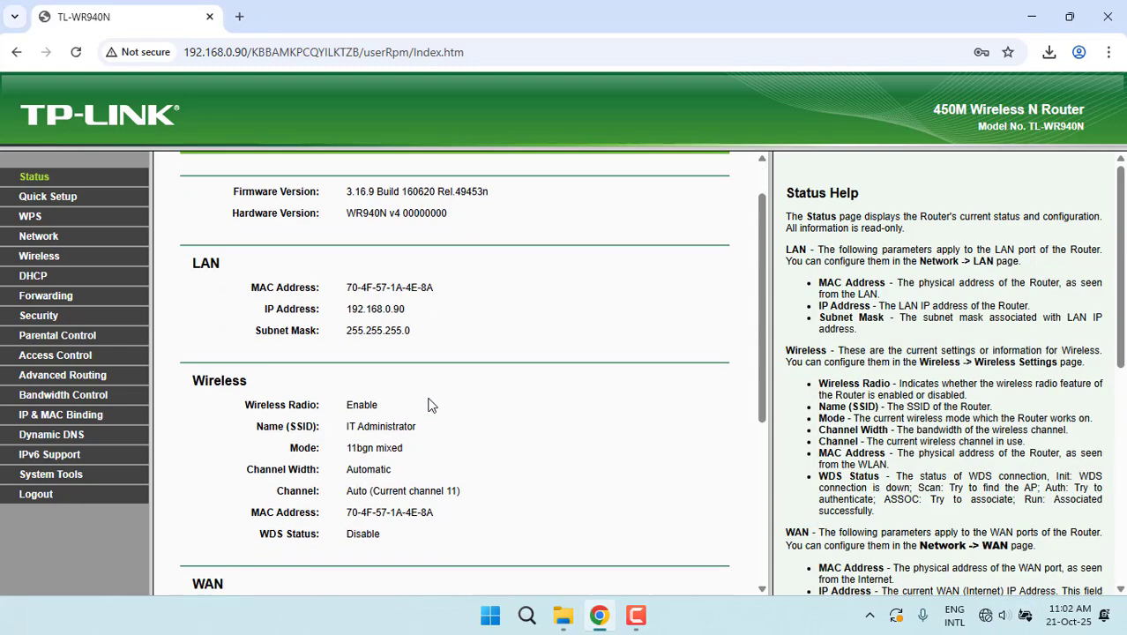